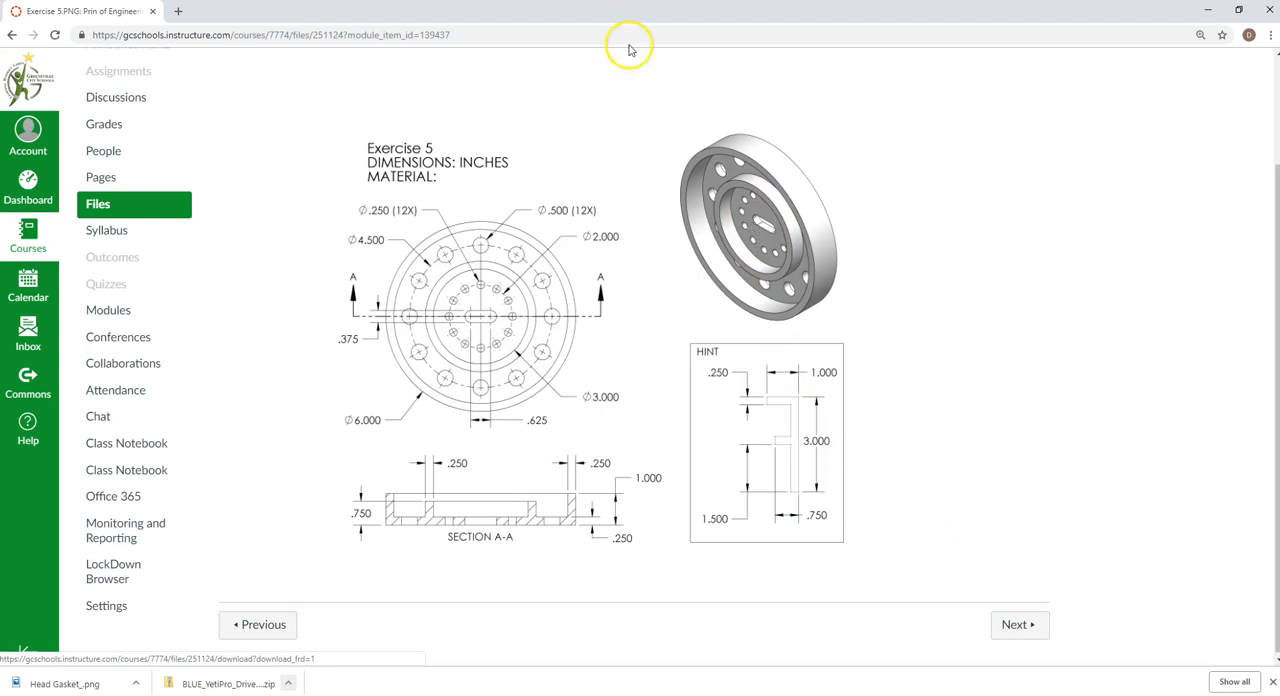
Move the exercise drawing window out of the way and start a Revolved Boss sketch on the Right Plane in SOLIDWORKS
{"action": "left_click_drag", "start_coordinate": [560, 11], "coordinate": [1279, 130]}
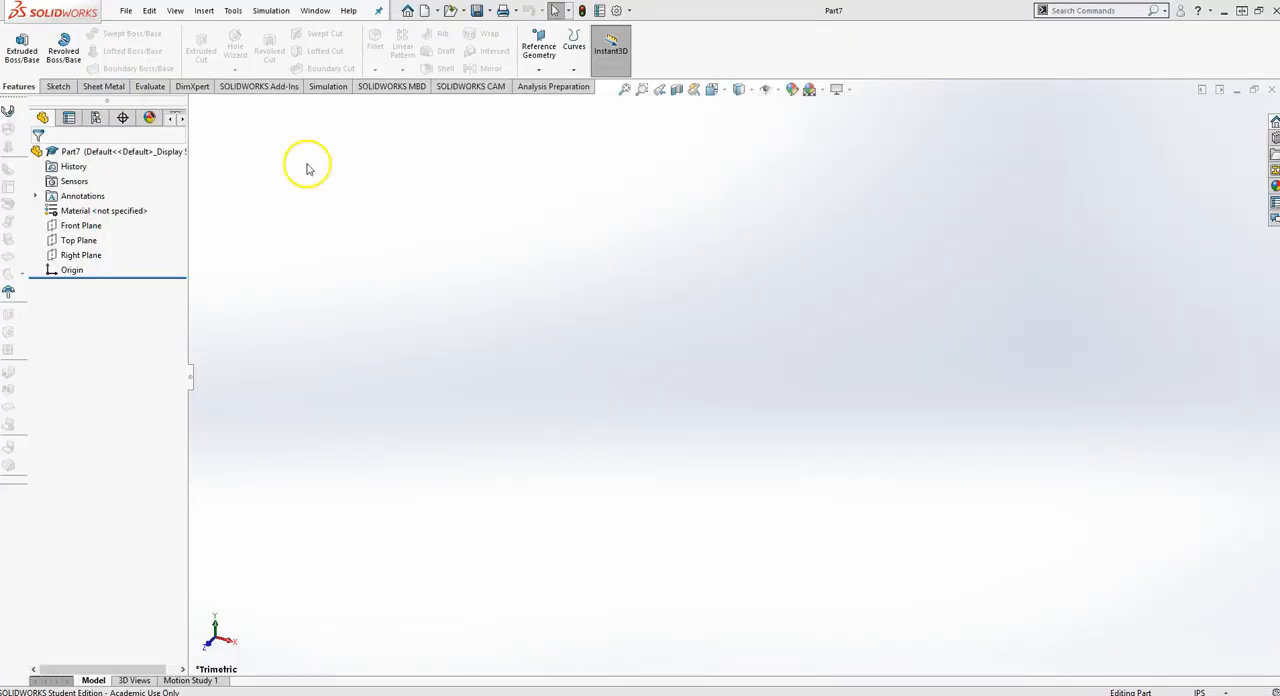
{"action": "left_click", "coordinate": [63, 46]}
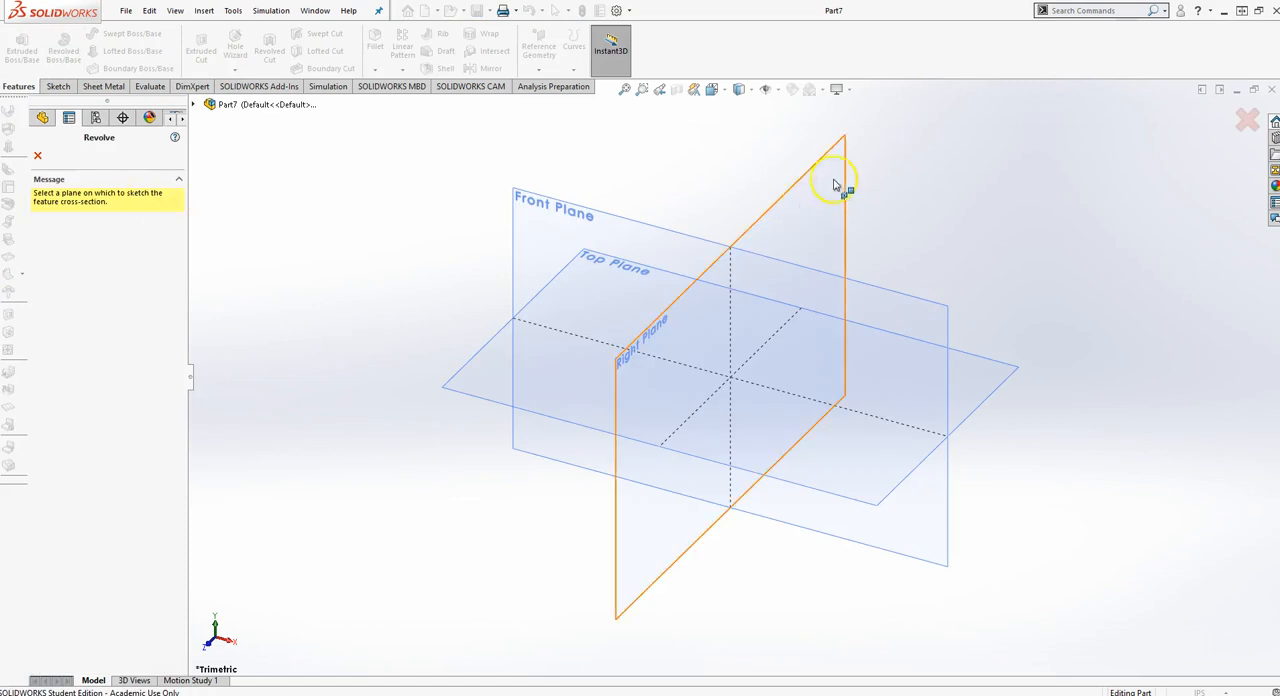
{"action": "left_click", "coordinate": [819, 207]}
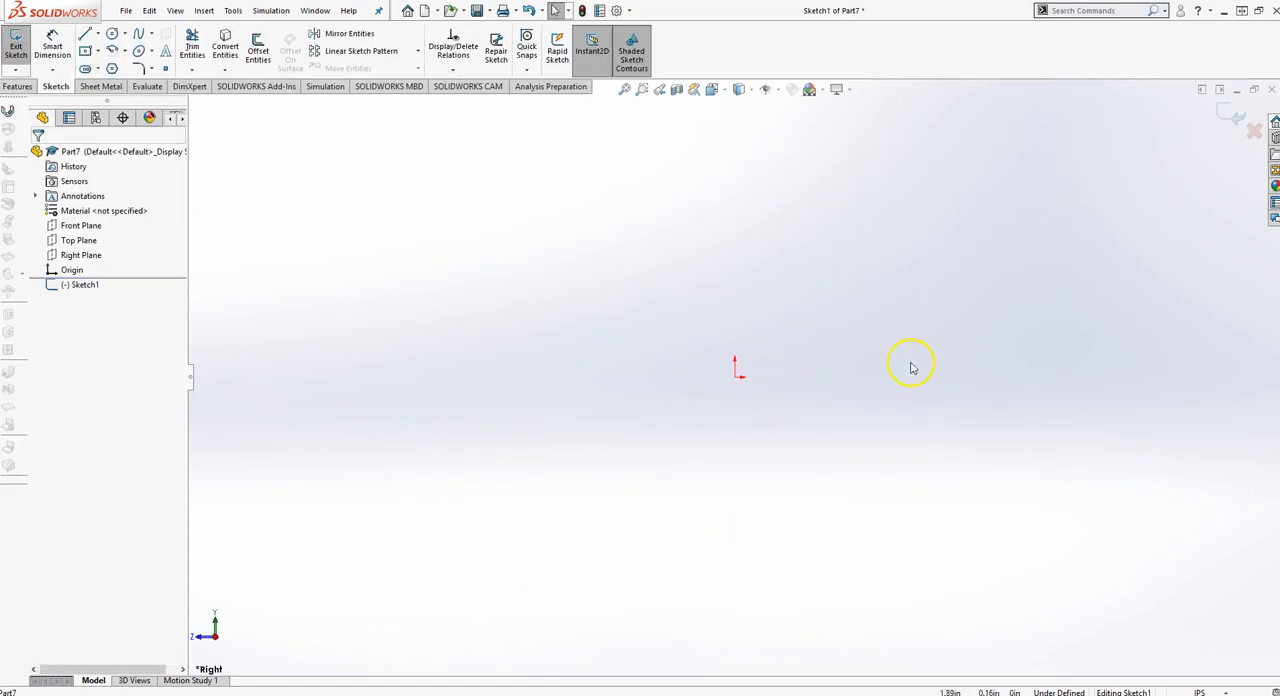
Sketch a closed F-shaped line profile starting at the origin, about 1.7 in tall, with two horizontal arms extending toward positive Z
{"action": "left_click", "coordinate": [85, 33]}
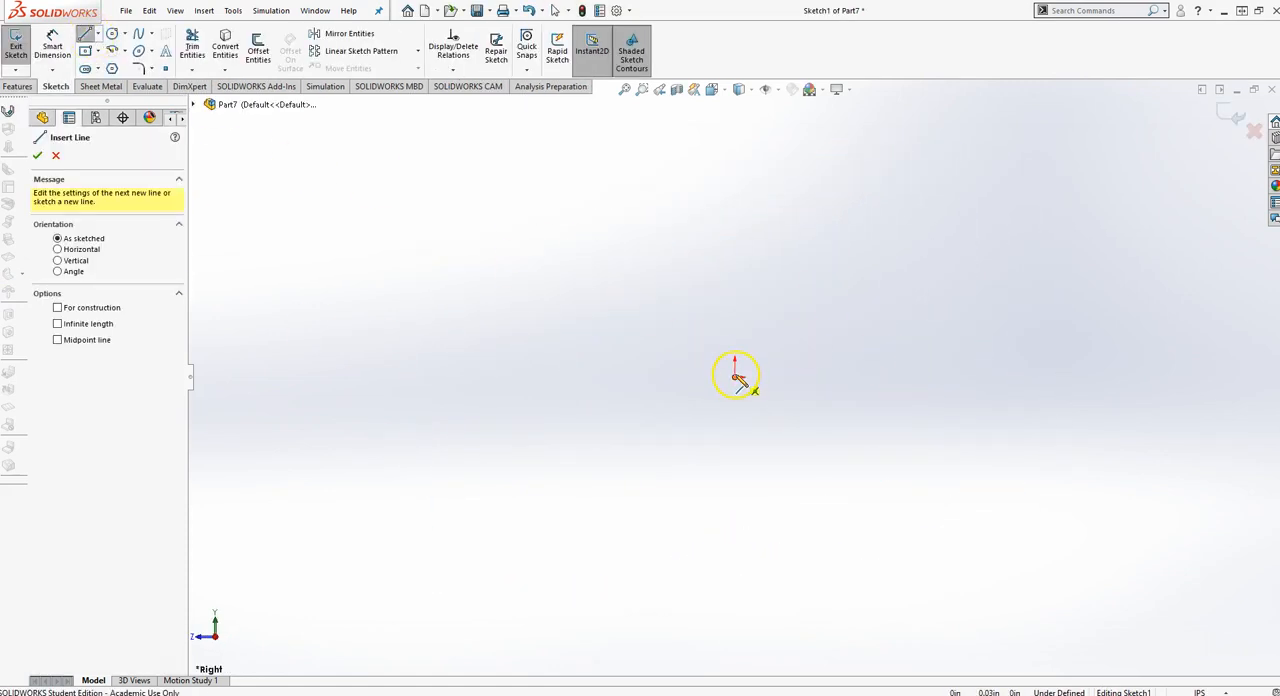
{"action": "left_click", "coordinate": [736, 377]}
{"action": "left_click", "coordinate": [735, 292]}
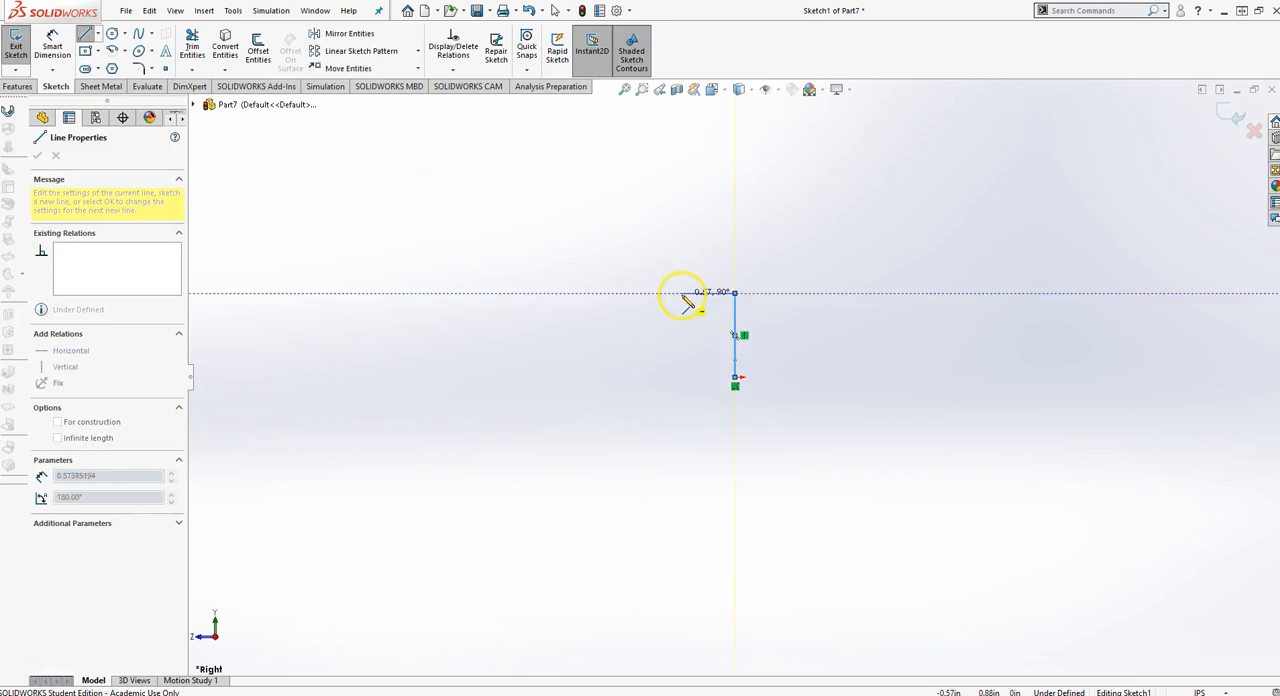
{"action": "left_click", "coordinate": [682, 292]}
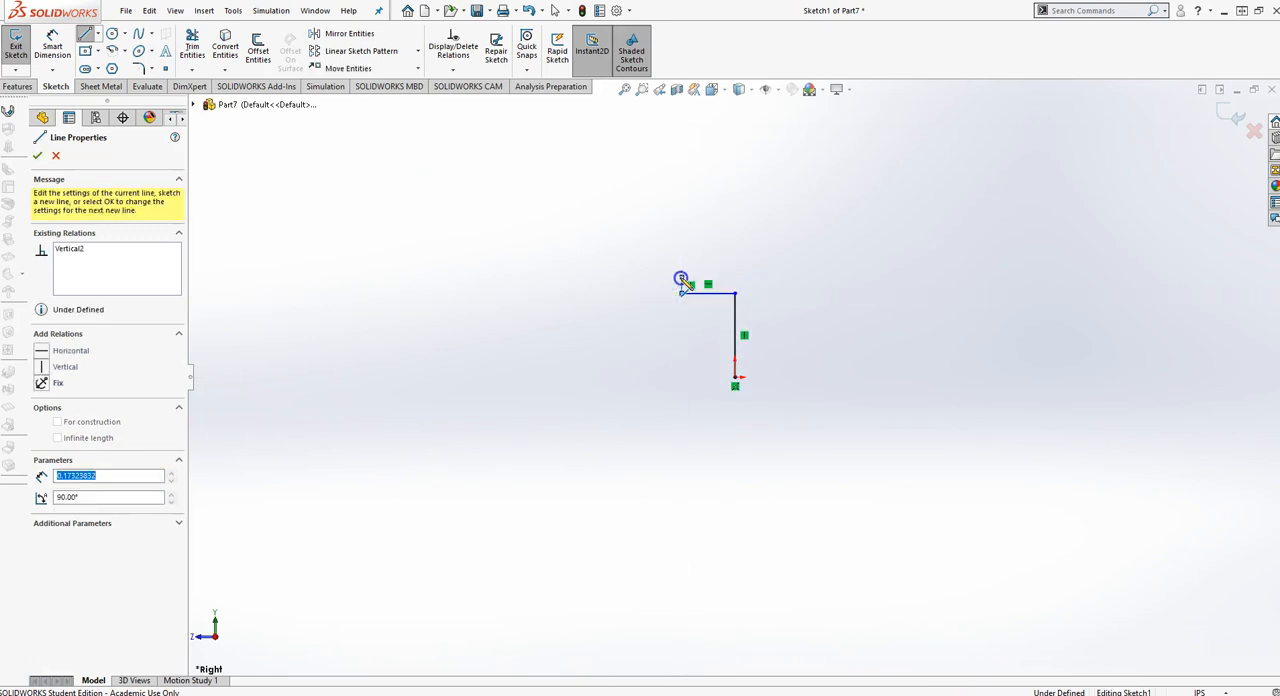
{"action": "left_click", "coordinate": [735, 277]}
{"action": "left_click", "coordinate": [735, 238]}
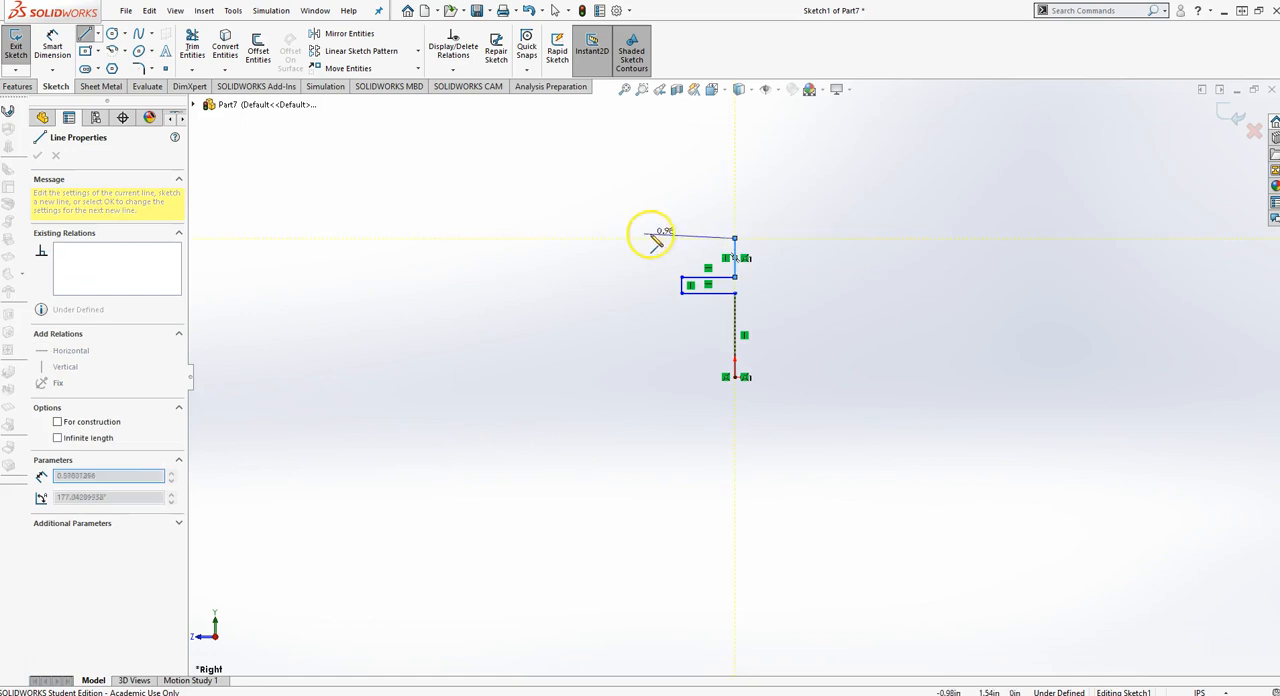
{"action": "left_click", "coordinate": [623, 238]}
{"action": "left_click", "coordinate": [623, 217]}
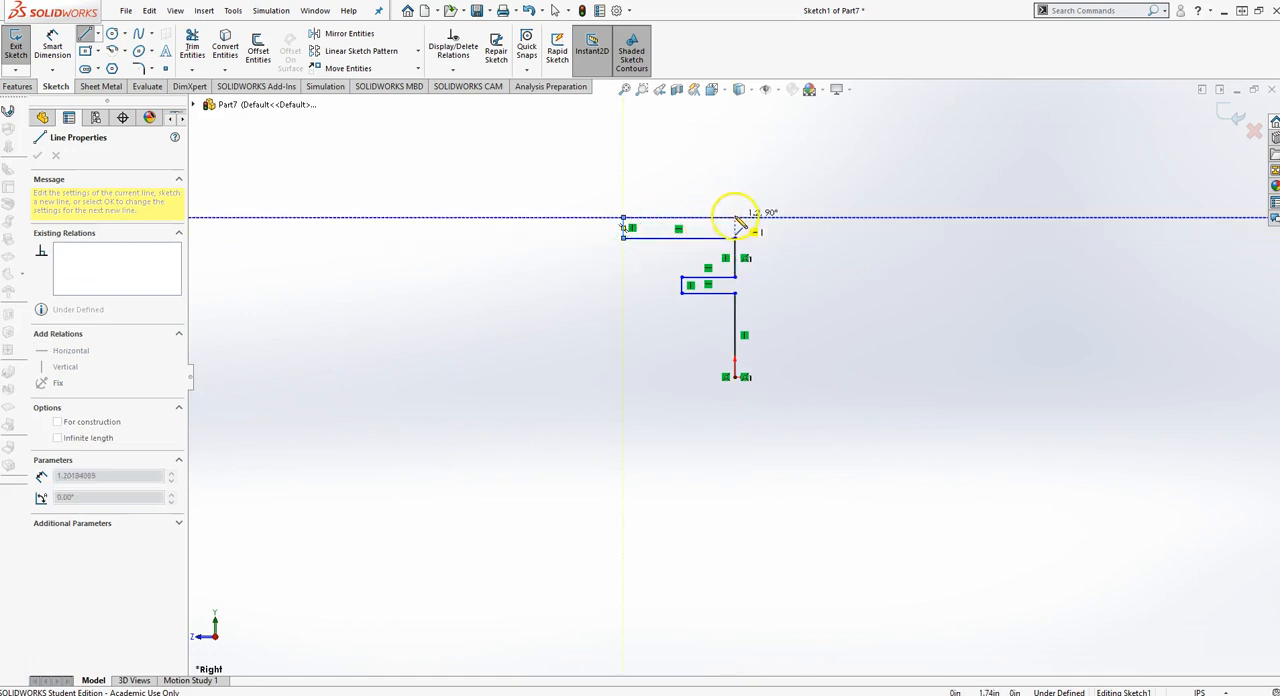
{"action": "left_click", "coordinate": [759, 217]}
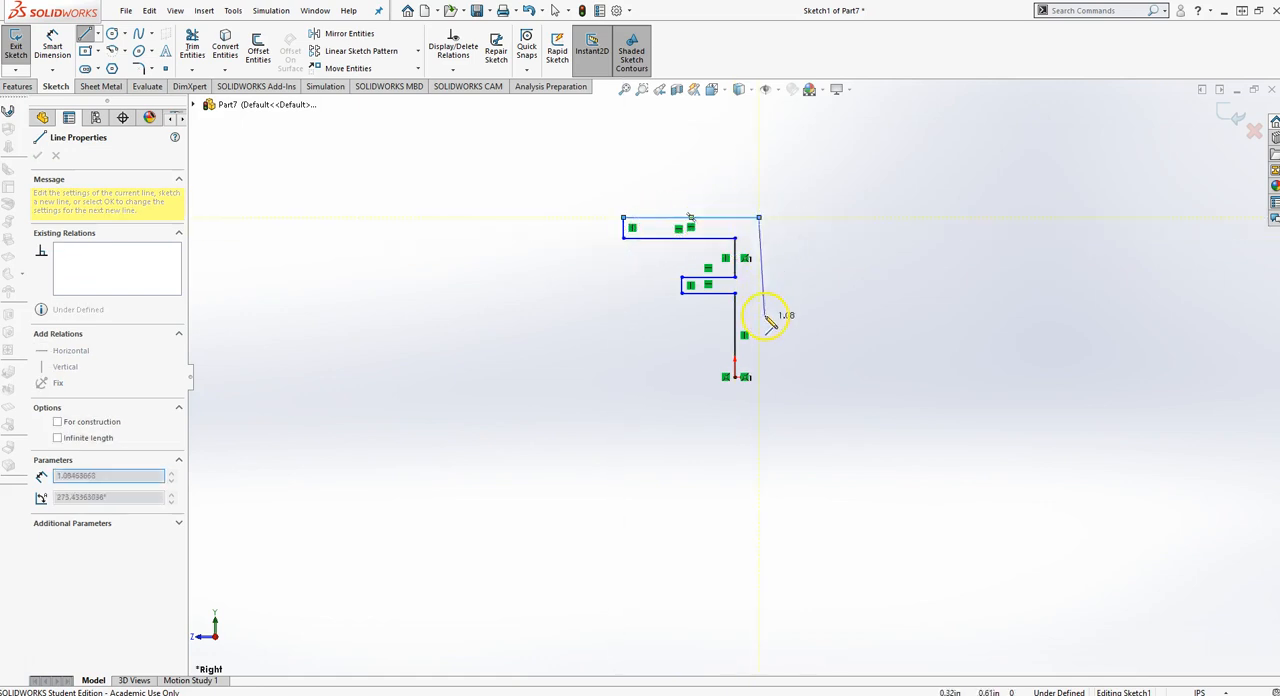
{"action": "left_click", "coordinate": [759, 377]}
{"action": "left_click", "coordinate": [735, 377]}
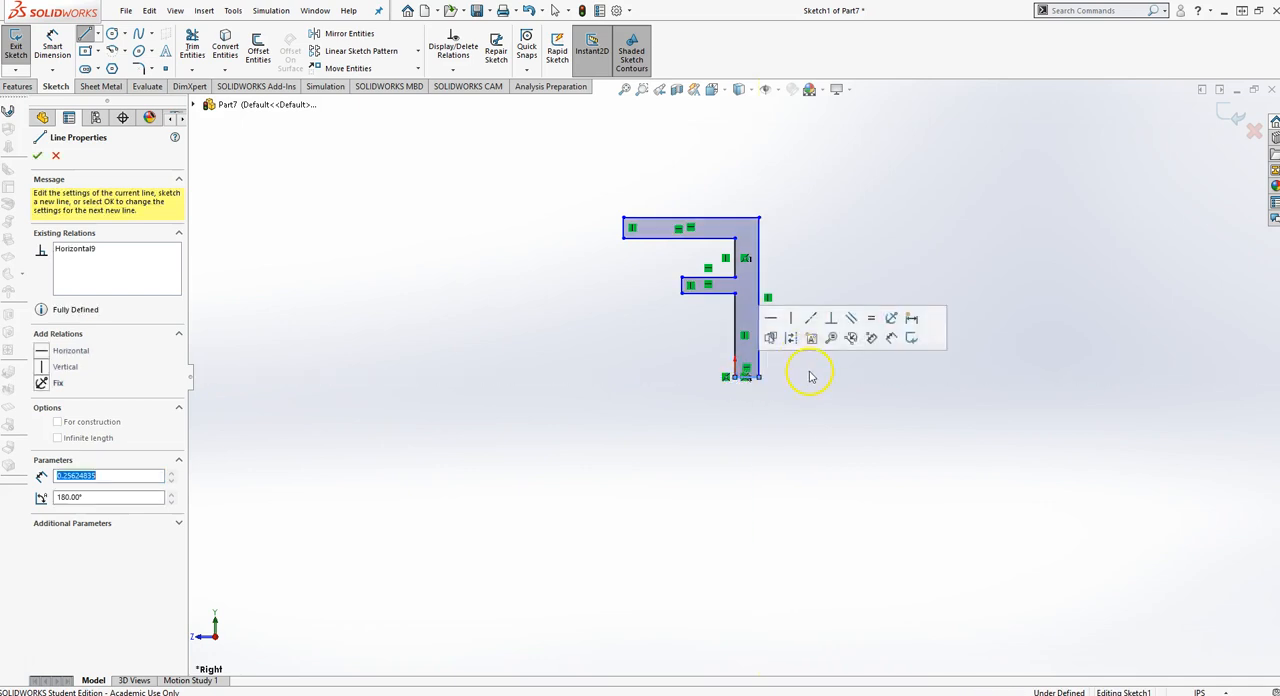
Dimension the profile's long outer vertical line as 3 in
{"action": "scroll", "coordinate": [790, 350], "scroll_direction": "down", "scroll_amount": 3}
{"action": "scroll", "coordinate": [762, 338], "scroll_direction": "up", "scroll_amount": 2}
{"action": "scroll", "coordinate": [764, 248], "scroll_direction": "down", "scroll_amount": 1}
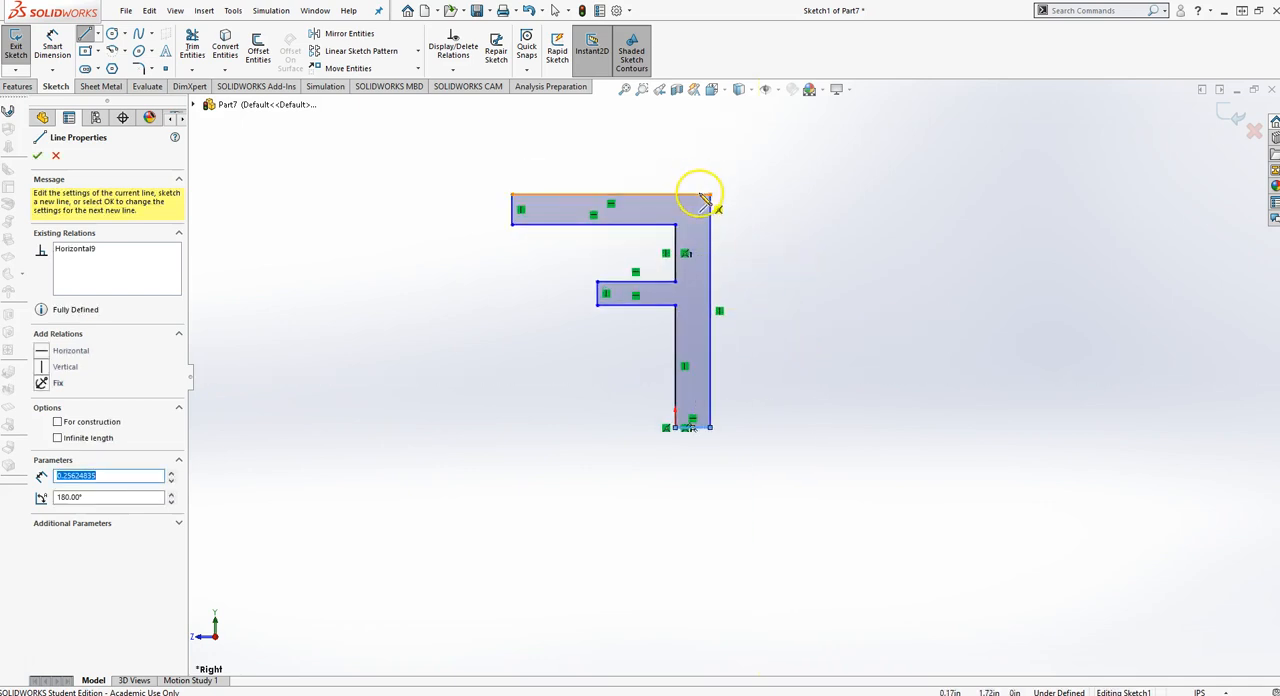
{"action": "key", "text": "d"}
{"action": "left_click", "coordinate": [712, 318]}
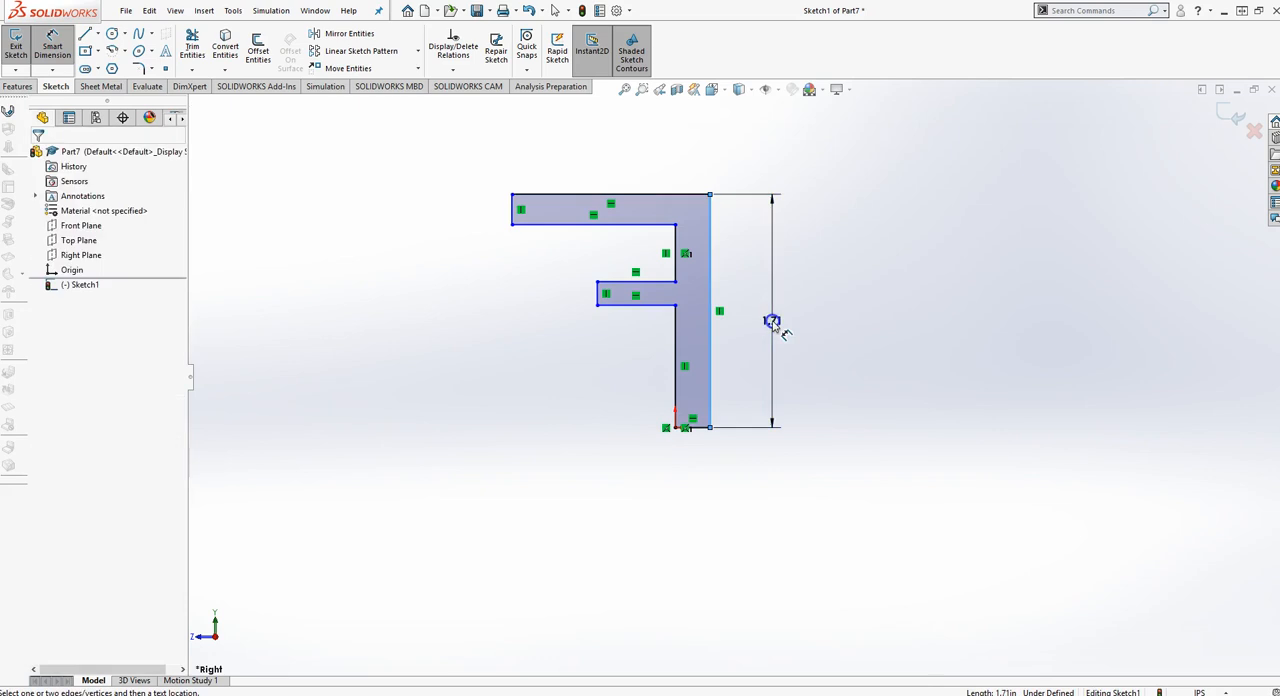
{"action": "left_click", "coordinate": [771, 323]}
{"action": "type", "text": "3"}
{"action": "key", "text": "Return"}
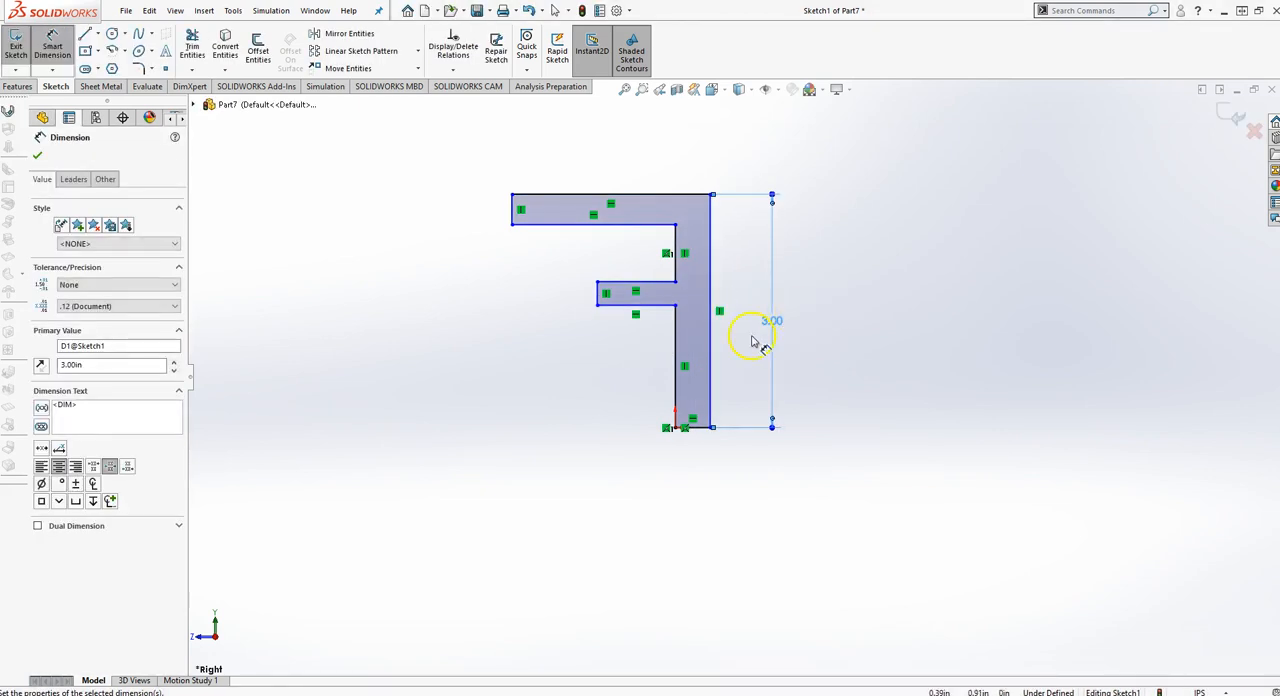
Dimension the profile's top edge as 1 in and the upper arm's thickness as 0.25 in
{"action": "left_click", "coordinate": [657, 195]}
{"action": "left_click", "coordinate": [655, 160]}
{"action": "type", "text": "1"}
{"action": "key", "text": "Return"}
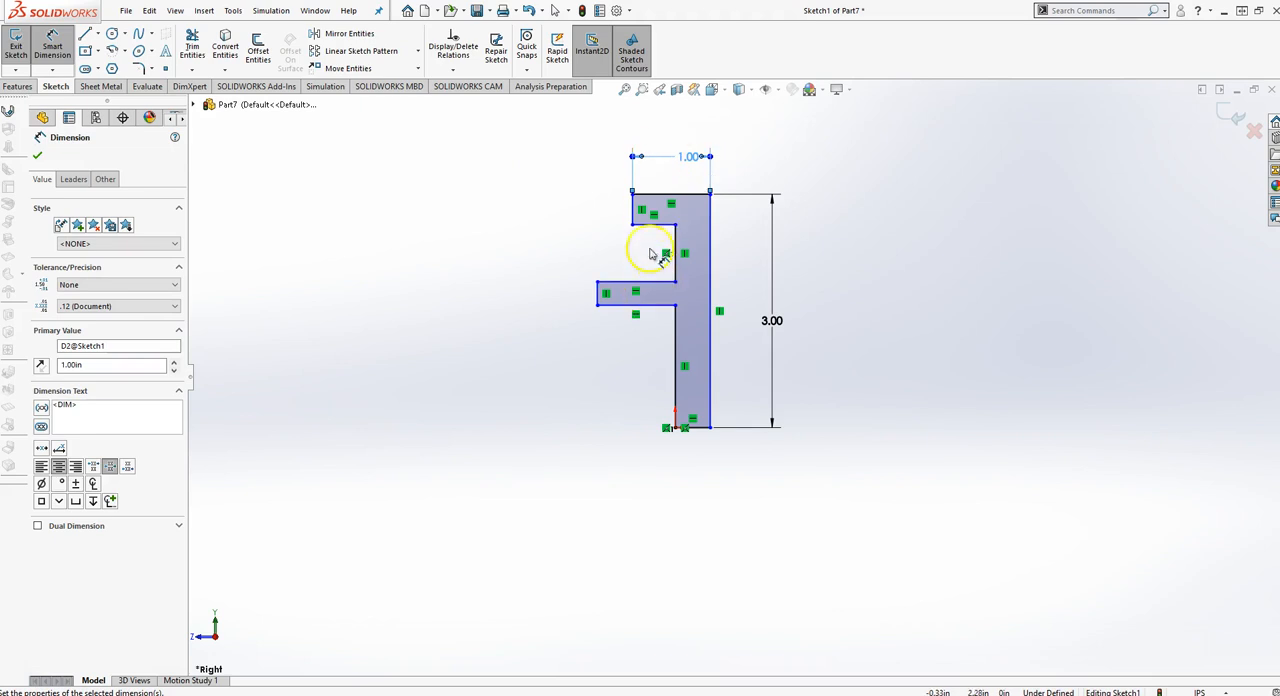
{"action": "left_click", "coordinate": [632, 209]}
{"action": "left_click", "coordinate": [588, 207]}
{"action": "type", "text": ".250"}
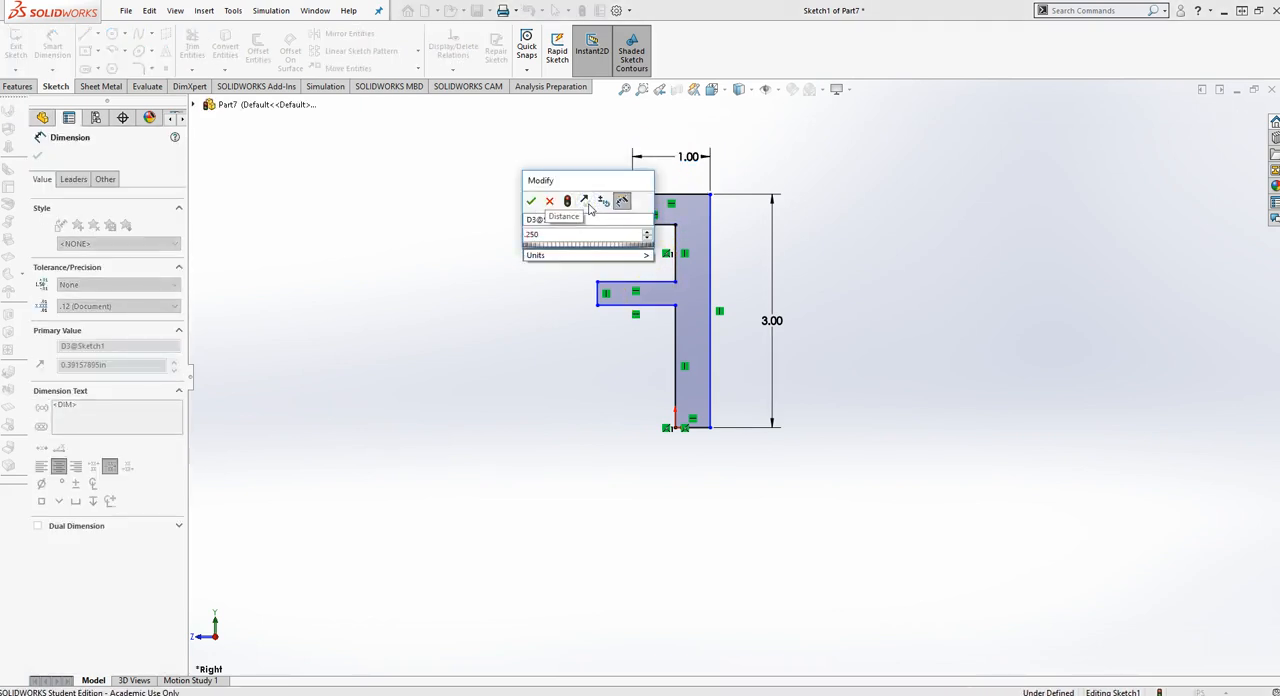
{"action": "key", "text": "Return"}
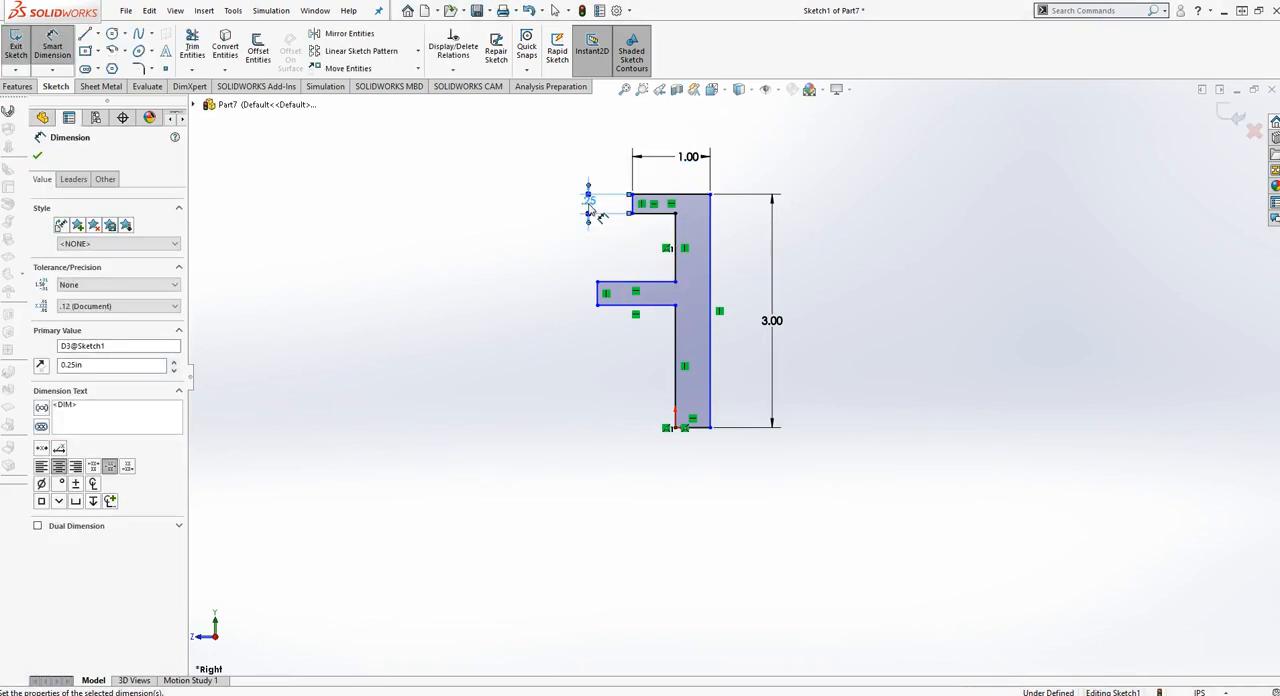
Dimension the distance from the profile's base line to the lower arm's underside as 1.5 in
{"action": "left_click", "coordinate": [645, 306]}
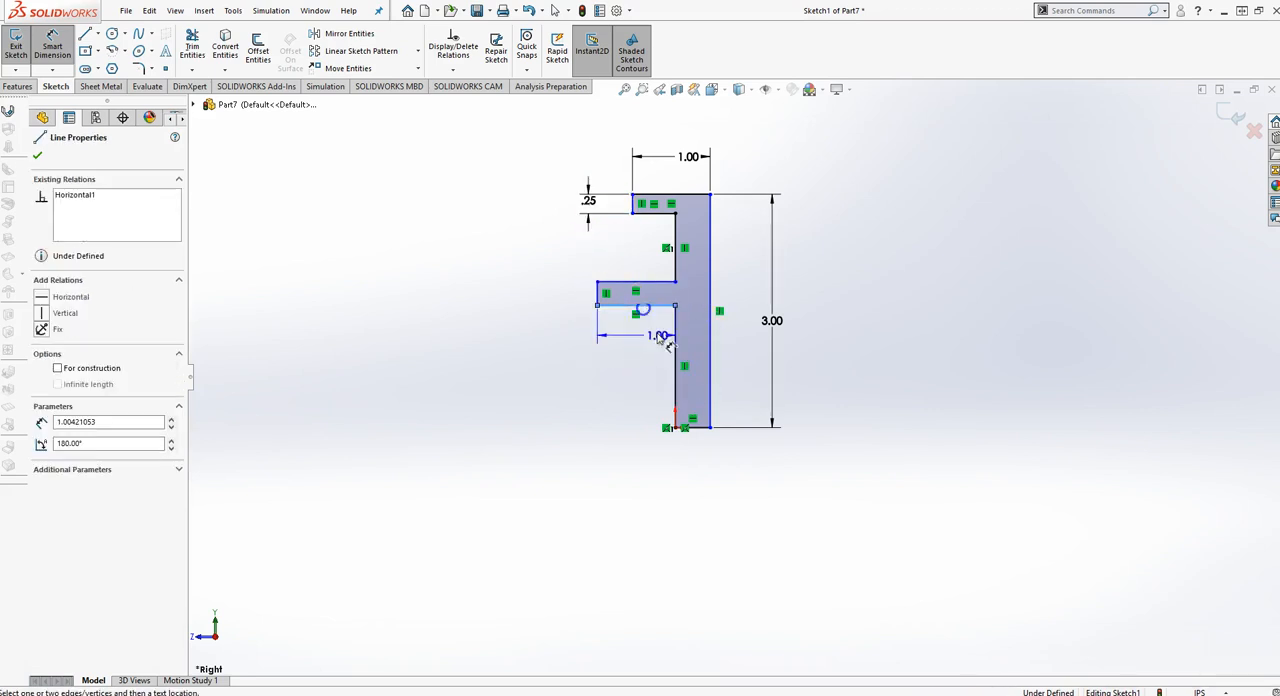
{"action": "left_click", "coordinate": [704, 430]}
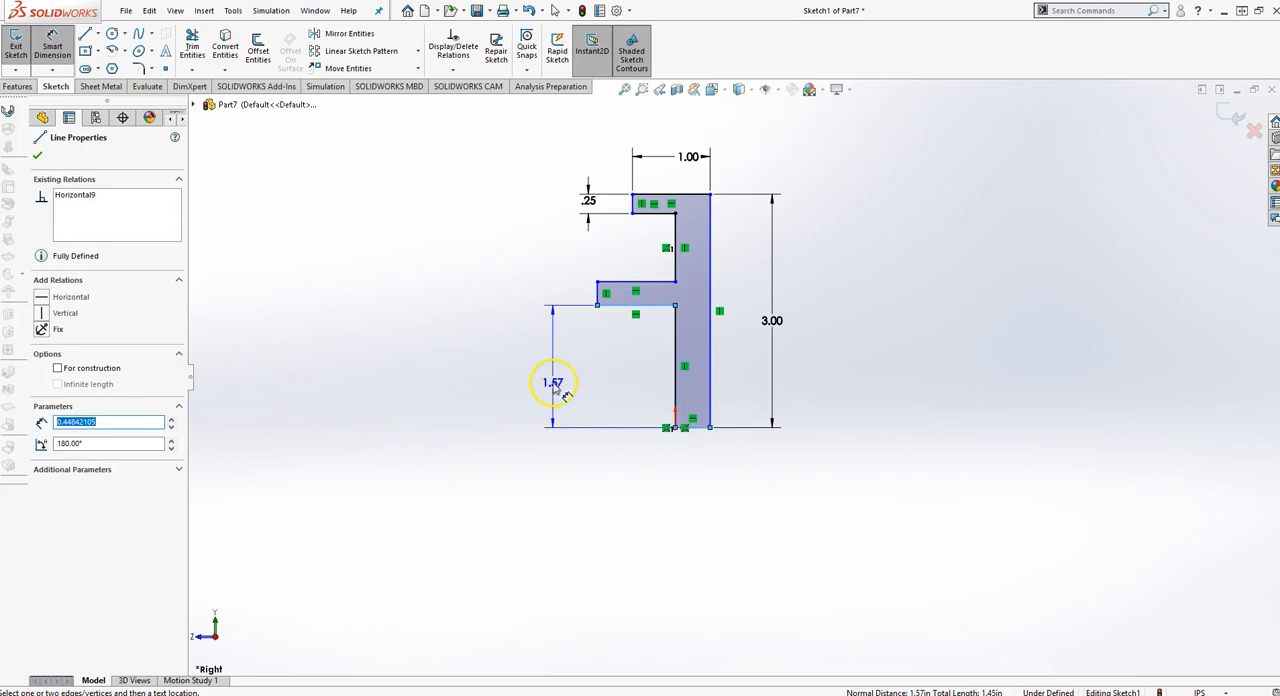
{"action": "left_click", "coordinate": [553, 383]}
{"action": "type", "text": "15"}
{"action": "key", "text": "Return"}
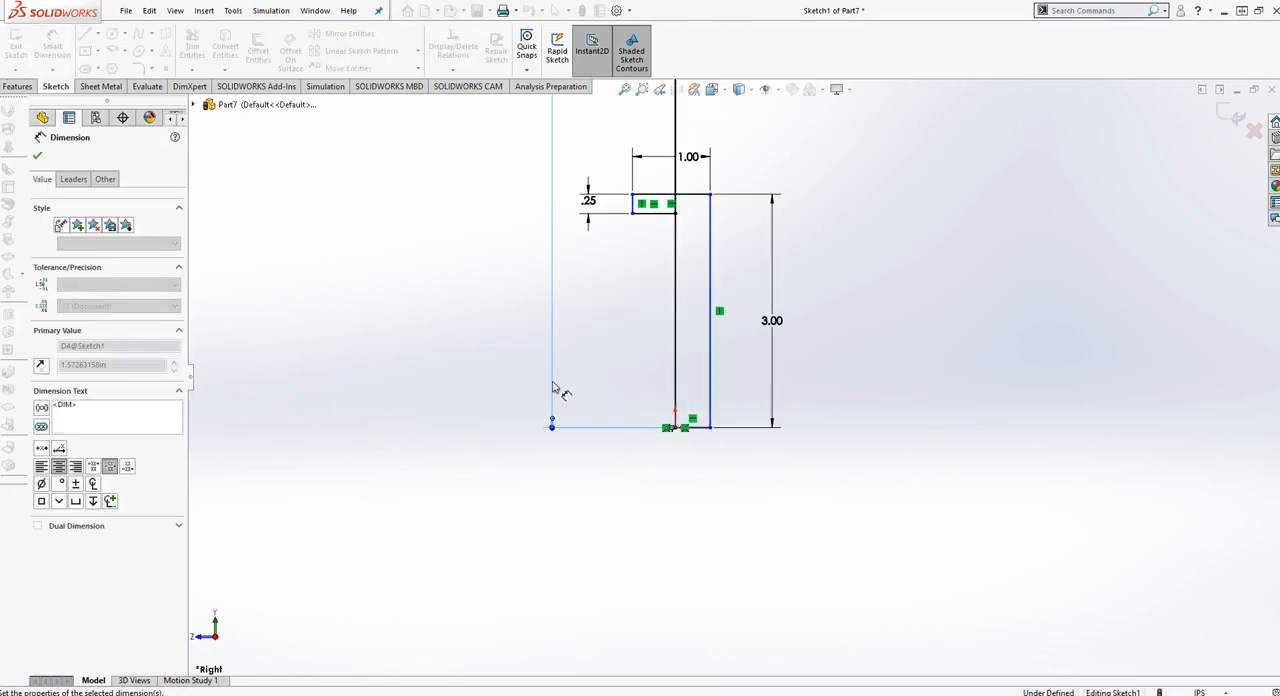
{"action": "left_click", "coordinate": [428, 393]}
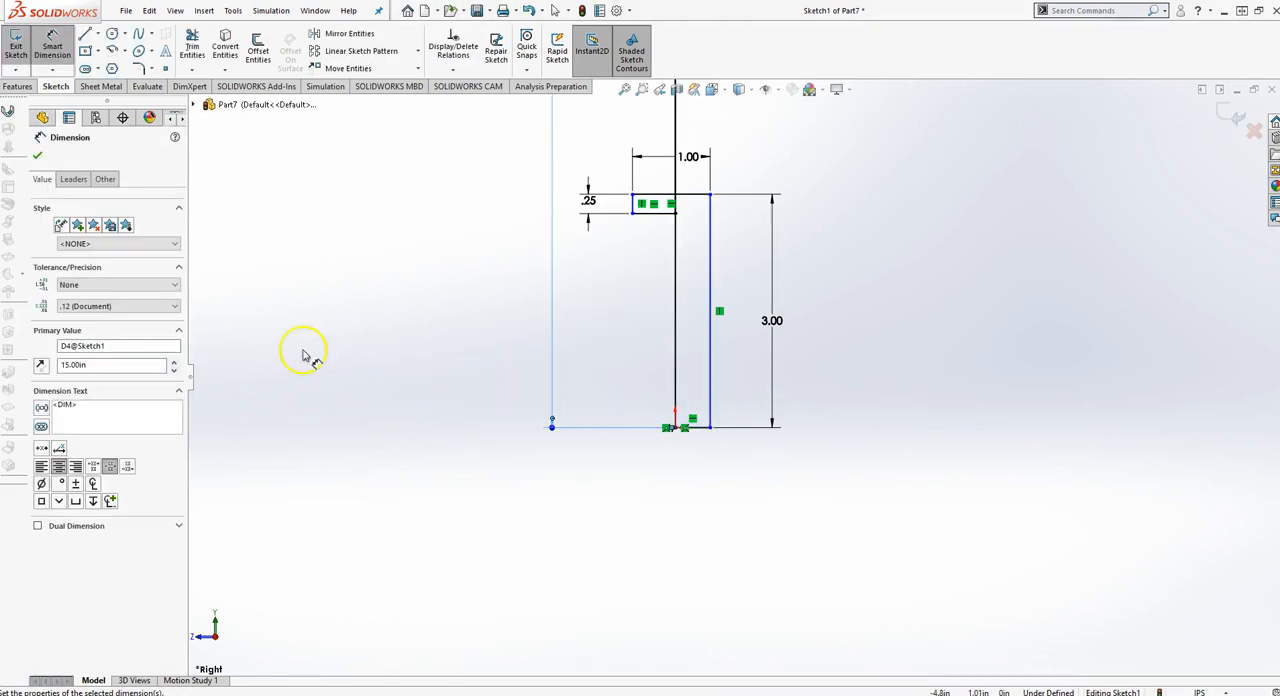
{"action": "double_click", "coordinate": [86, 365]}
{"action": "type", "text": "1.5"}
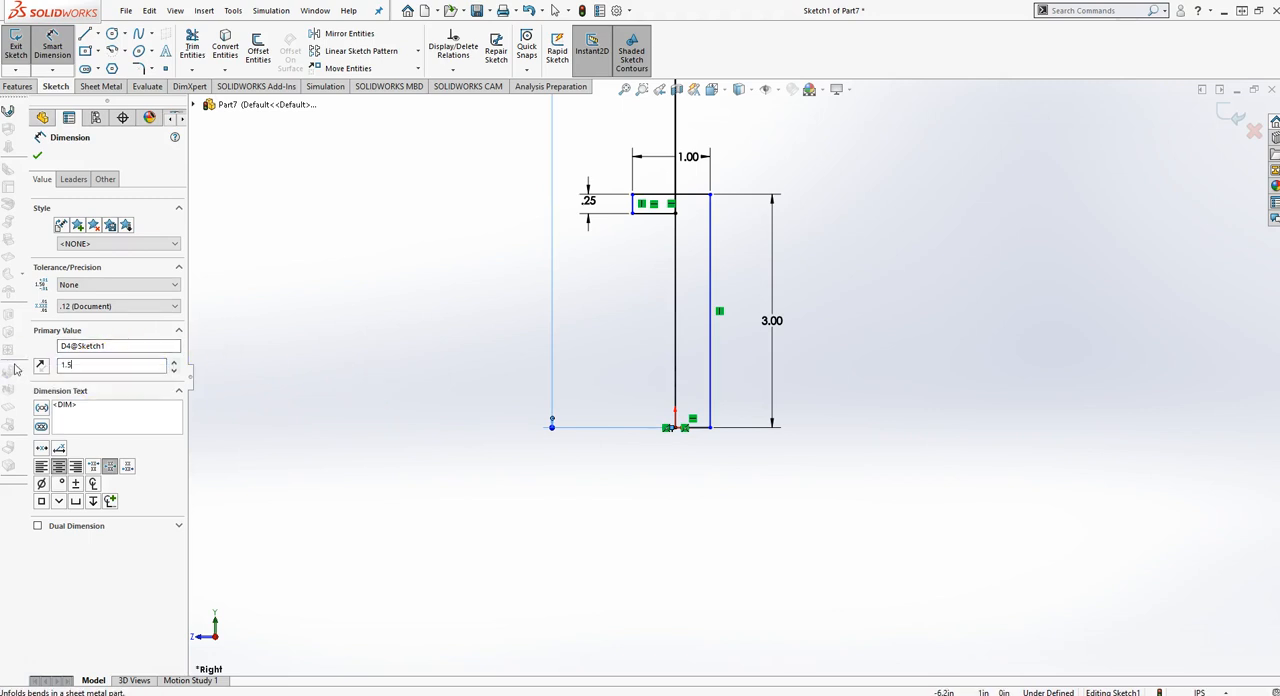
{"action": "scroll", "coordinate": [463, 401], "scroll_direction": "up", "scroll_amount": 7}
{"action": "left_click", "coordinate": [692, 291]}
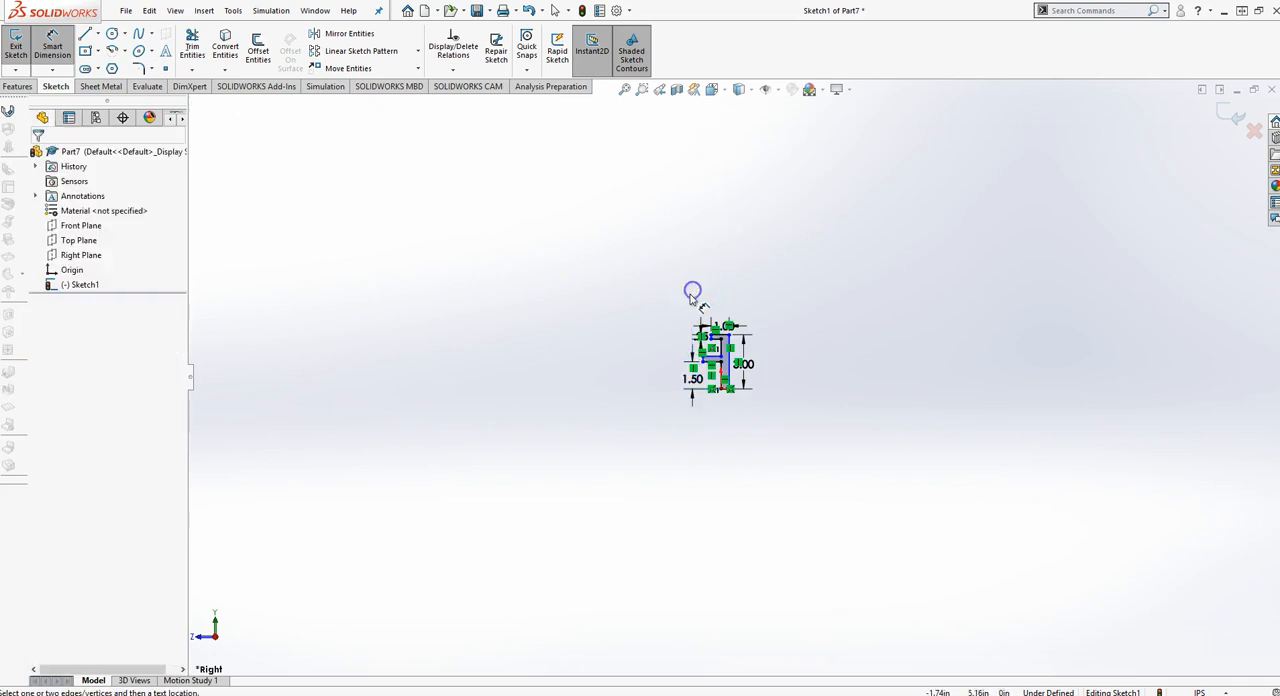
{"action": "scroll", "coordinate": [758, 398], "scroll_direction": "down", "scroll_amount": 6}
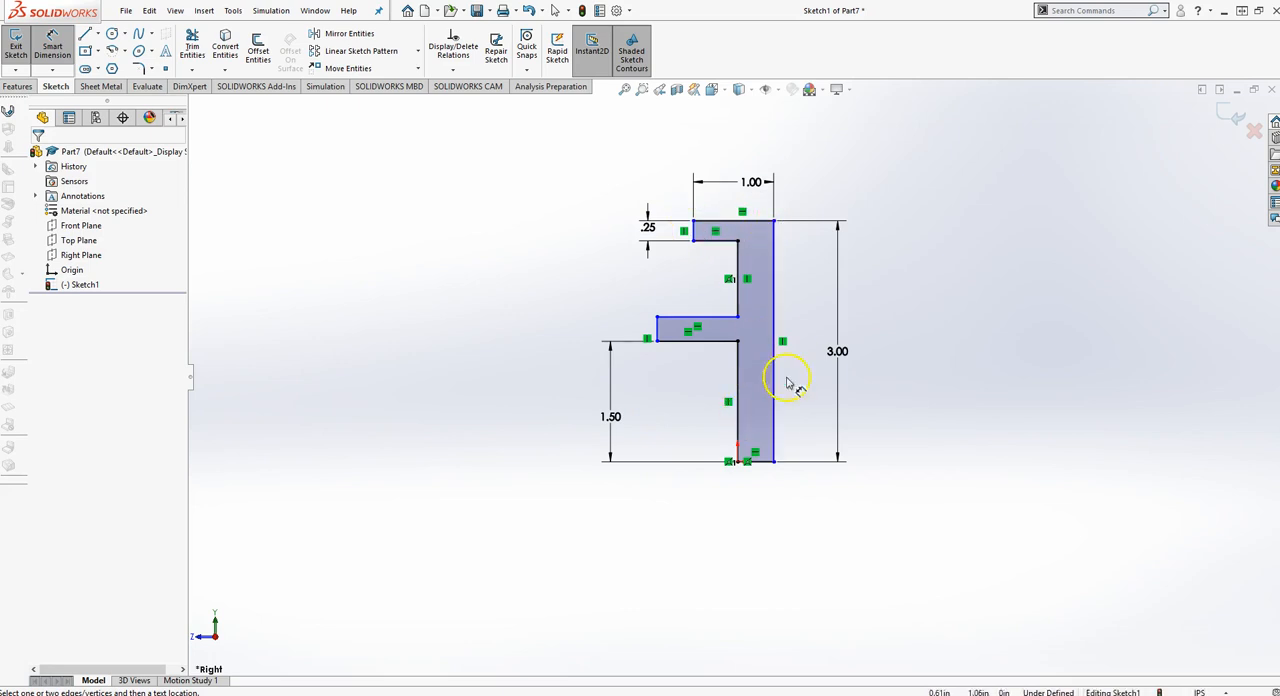
Dimension the profile's base line and the lower arm's thickness as 0.25 in each
{"action": "left_click", "coordinate": [762, 466]}
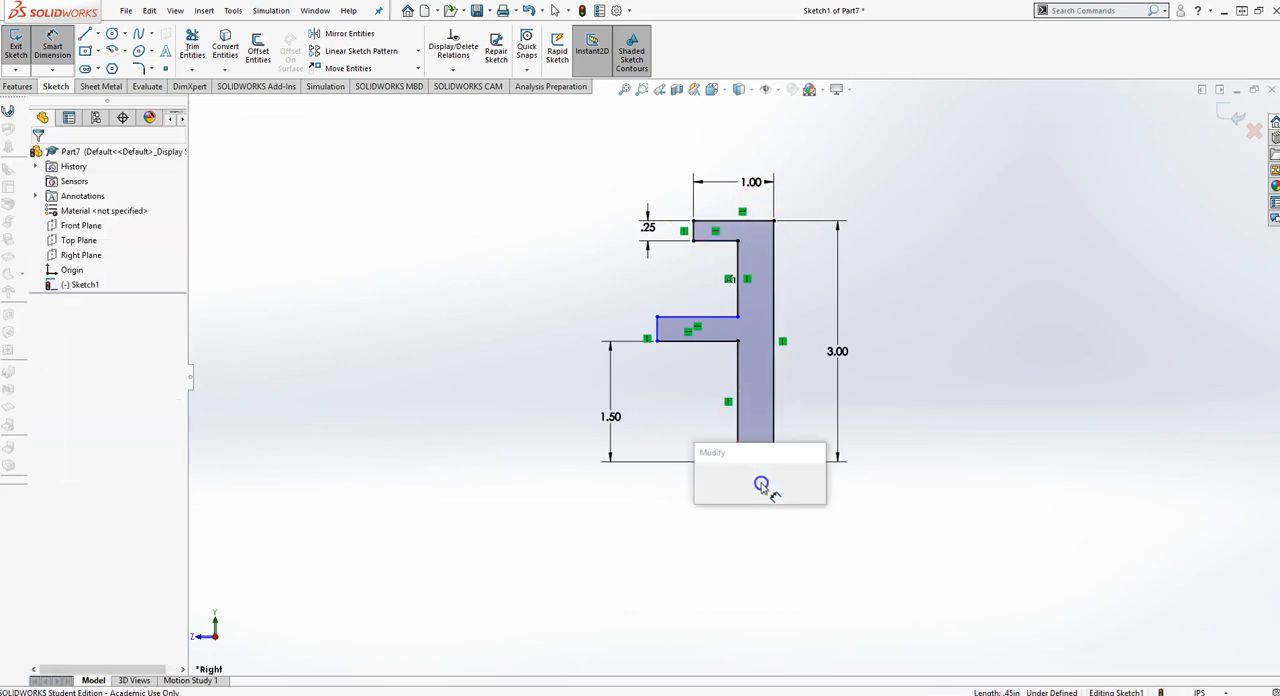
{"action": "left_click", "coordinate": [764, 484]}
{"action": "type", "text": ".25"}
{"action": "key", "text": "Return"}
{"action": "left_click", "coordinate": [657, 335]}
{"action": "left_click", "coordinate": [631, 330]}
{"action": "type", "text": ".25"}
{"action": "key", "text": "Return"}
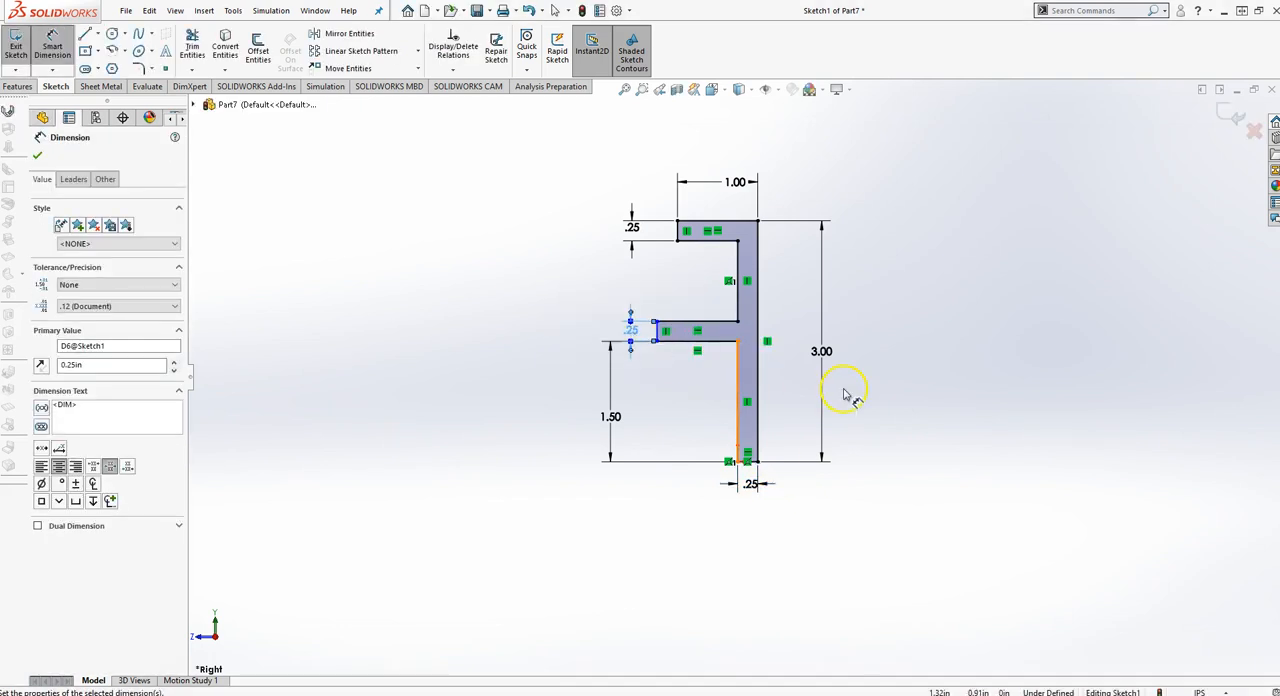
Dimension the distance from the lower arm's end to the long outer vertical line as 0.75 in
{"action": "left_click", "coordinate": [660, 334]}
{"action": "left_click", "coordinate": [760, 460]}
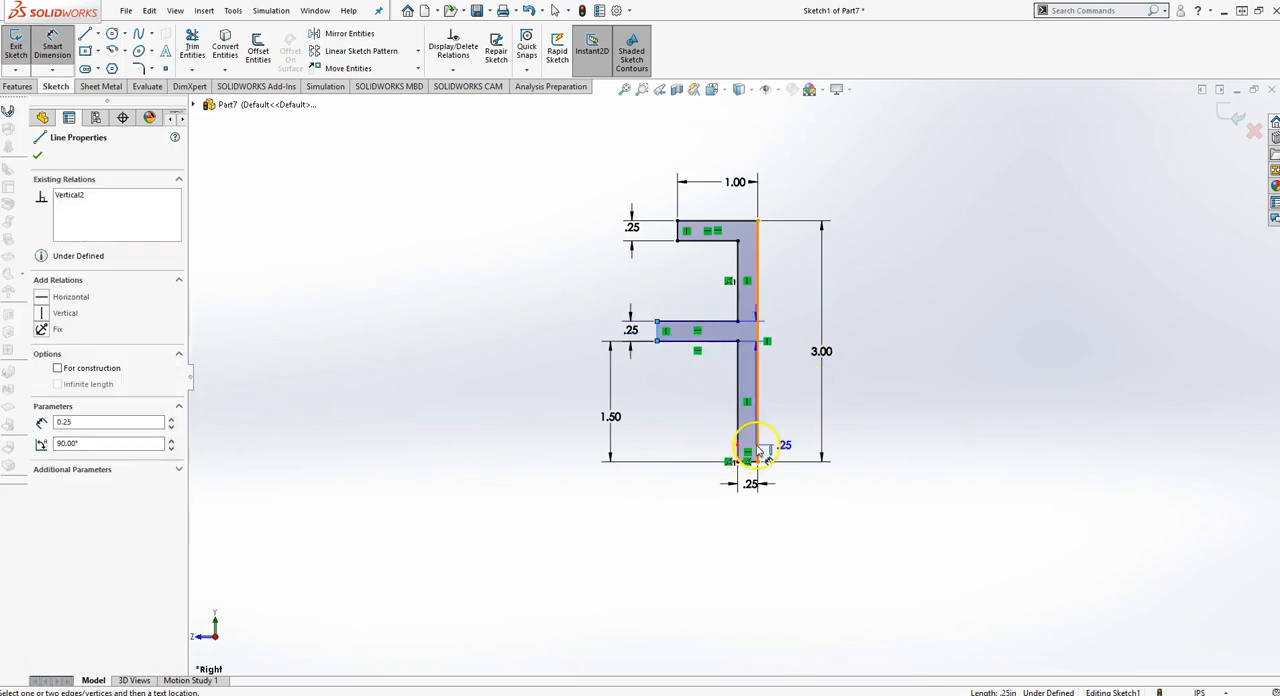
{"action": "left_click", "coordinate": [759, 451]}
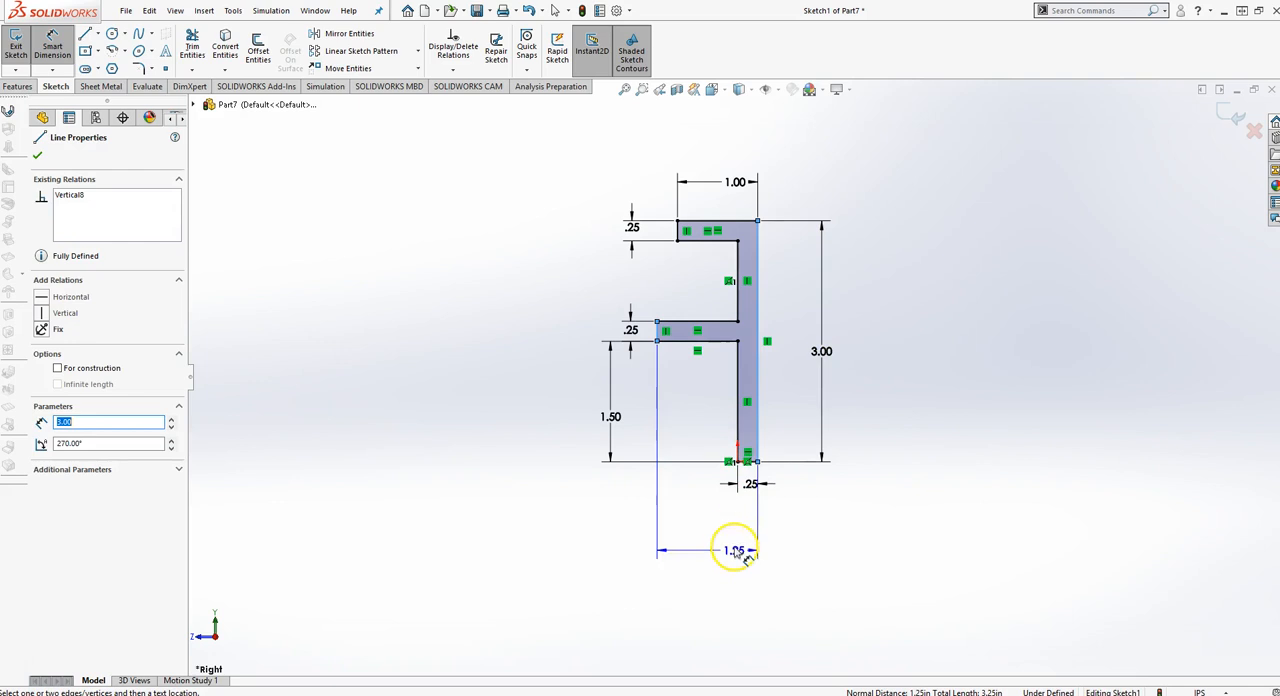
{"action": "left_click", "coordinate": [737, 522]}
{"action": "type", "text": ".75"}
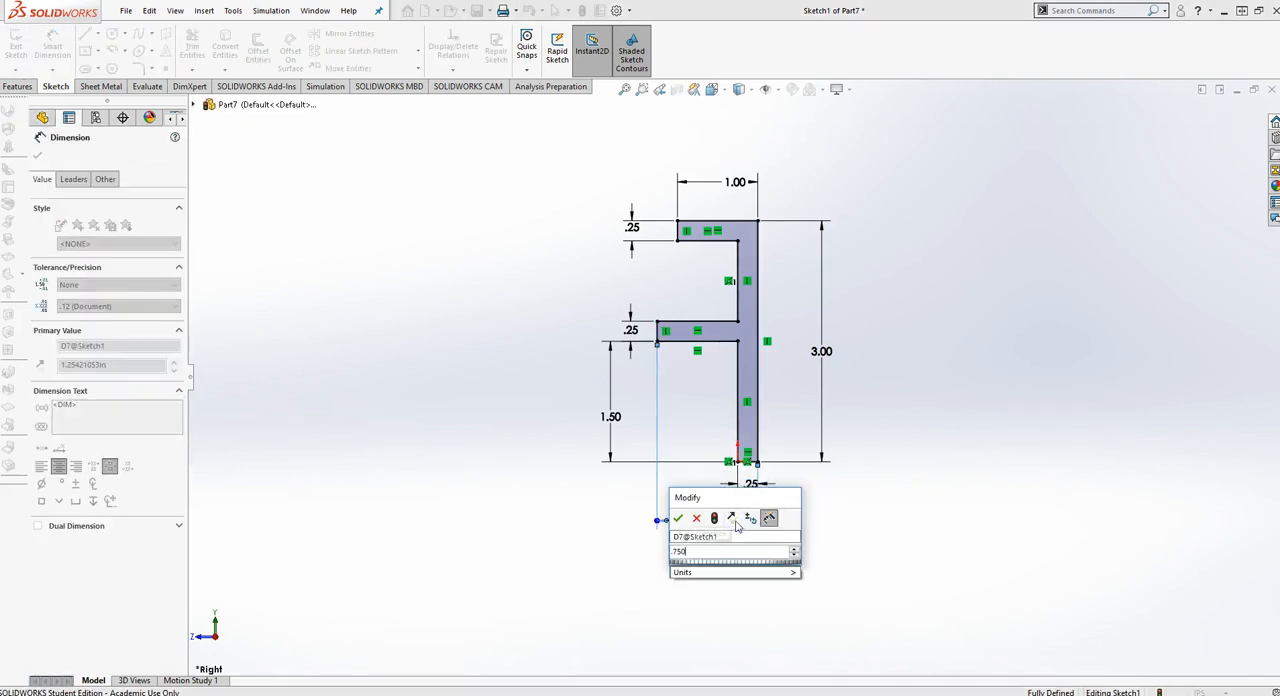
{"action": "key", "text": "Return"}
{"action": "key", "text": "Escape"}
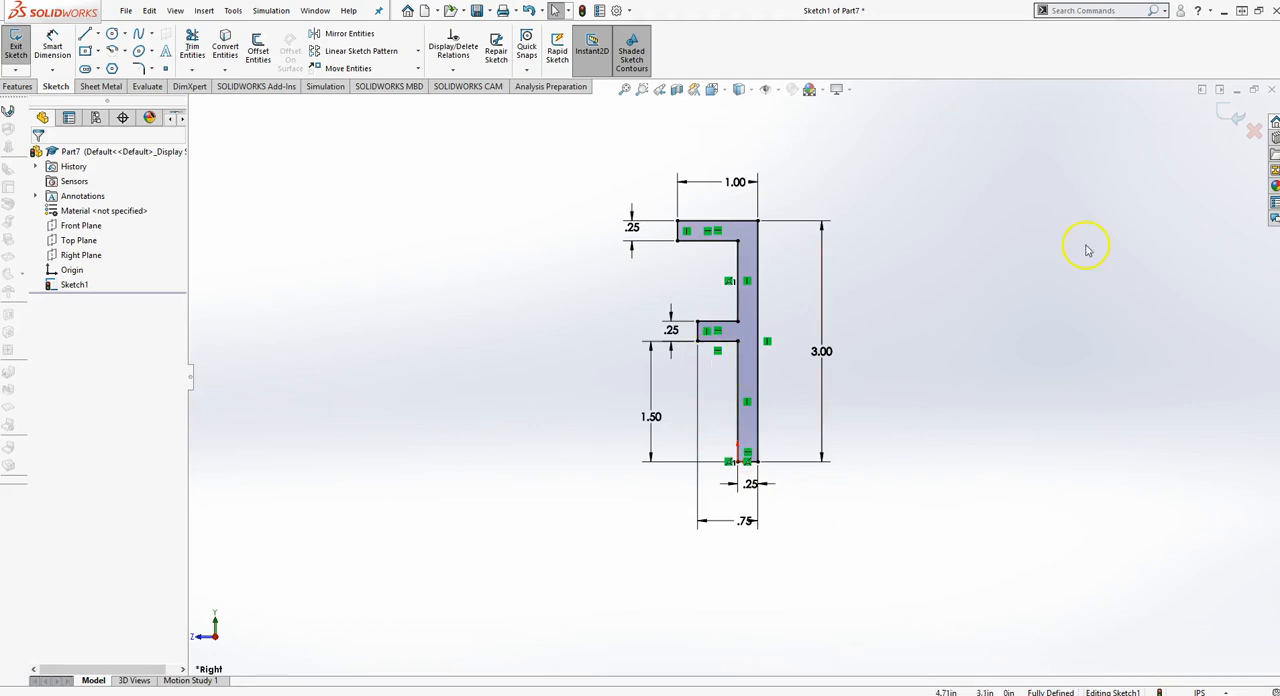
Exit the sketch and revolve the profile 360 degrees about its short horizontal base line
{"action": "left_click", "coordinate": [1224, 121]}
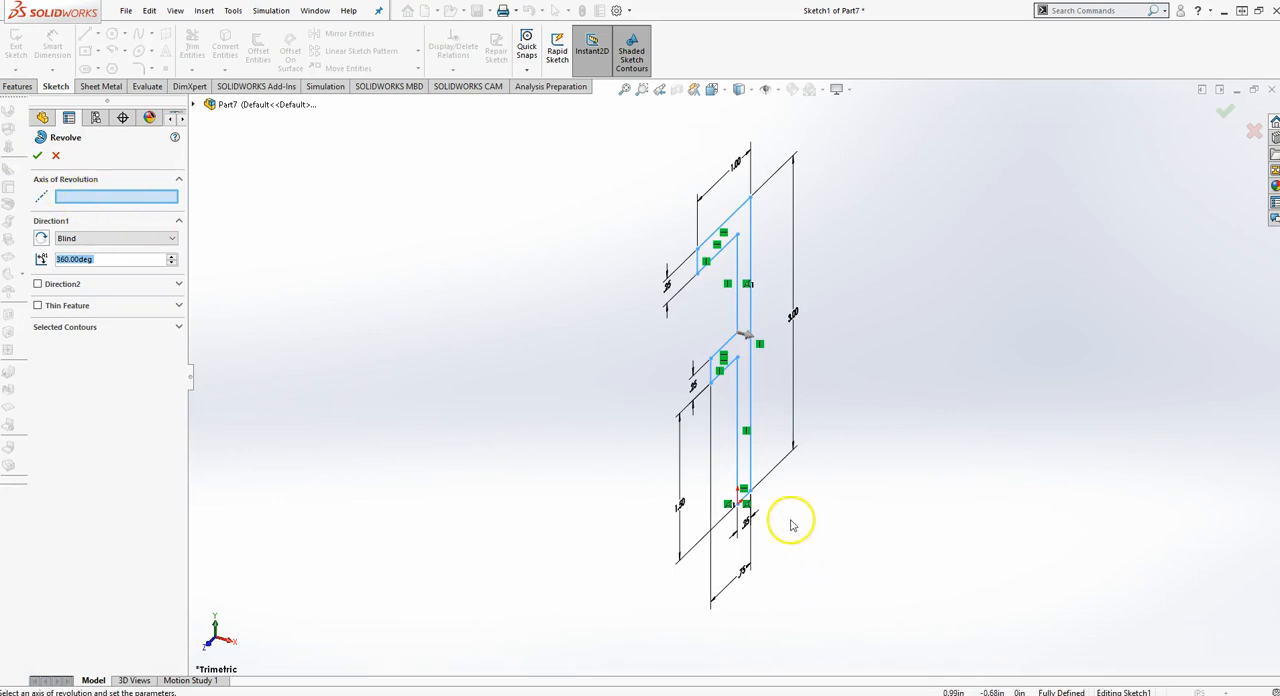
{"action": "scroll", "coordinate": [760, 500], "scroll_direction": "down", "scroll_amount": 2}
{"action": "left_click", "coordinate": [722, 476]}
{"action": "scroll", "coordinate": [745, 510], "scroll_direction": "up", "scroll_amount": 4}
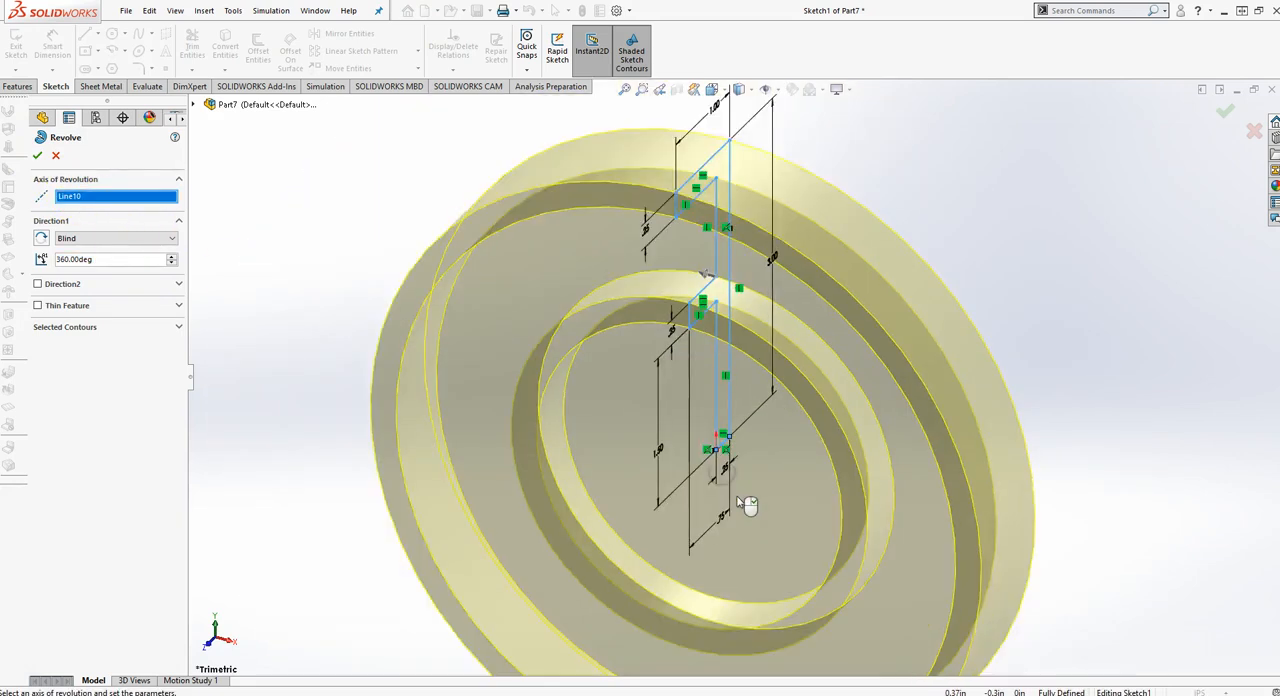
{"action": "mouse_move", "coordinate": [1026, 540]}
{"action": "middle_mouse_down"}
{"action": "mouse_move", "coordinate": [906, 486]}
{"action": "mouse_move", "coordinate": [963, 457]}
{"action": "mouse_move", "coordinate": [1203, 419]}
{"action": "mouse_move", "coordinate": [954, 509]}
{"action": "mouse_move", "coordinate": [1031, 500]}
{"action": "mouse_move", "coordinate": [1008, 523]}
{"action": "mouse_move", "coordinate": [1022, 518]}
{"action": "middle_mouse_up"}
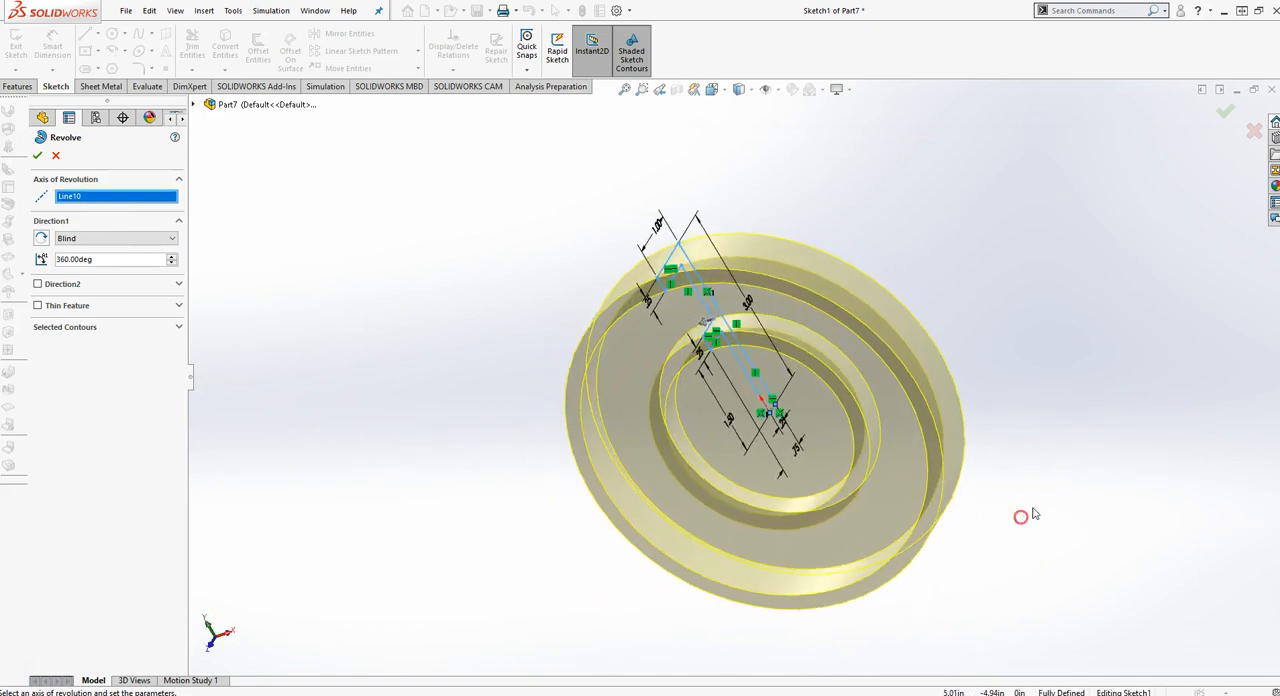
{"action": "left_click", "coordinate": [1228, 113]}
Start an extruded cut on the recessed face inside the inner ring and sketch a horizontal slot centred on the origin, about 1.13 by 0.5 in
{"action": "middle_click_drag", "start_coordinate": [1026, 340], "coordinate": [653, 482]}
{"action": "key", "text": "ctrl+7"}
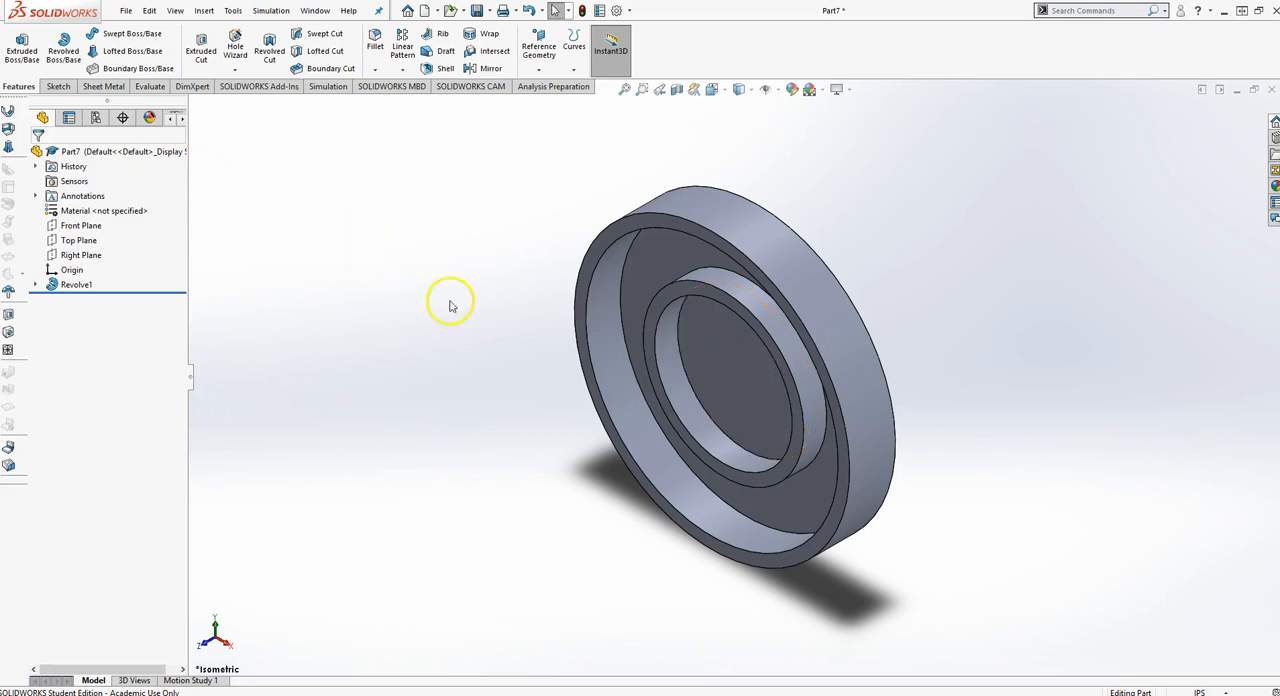
{"action": "left_click", "coordinate": [201, 48]}
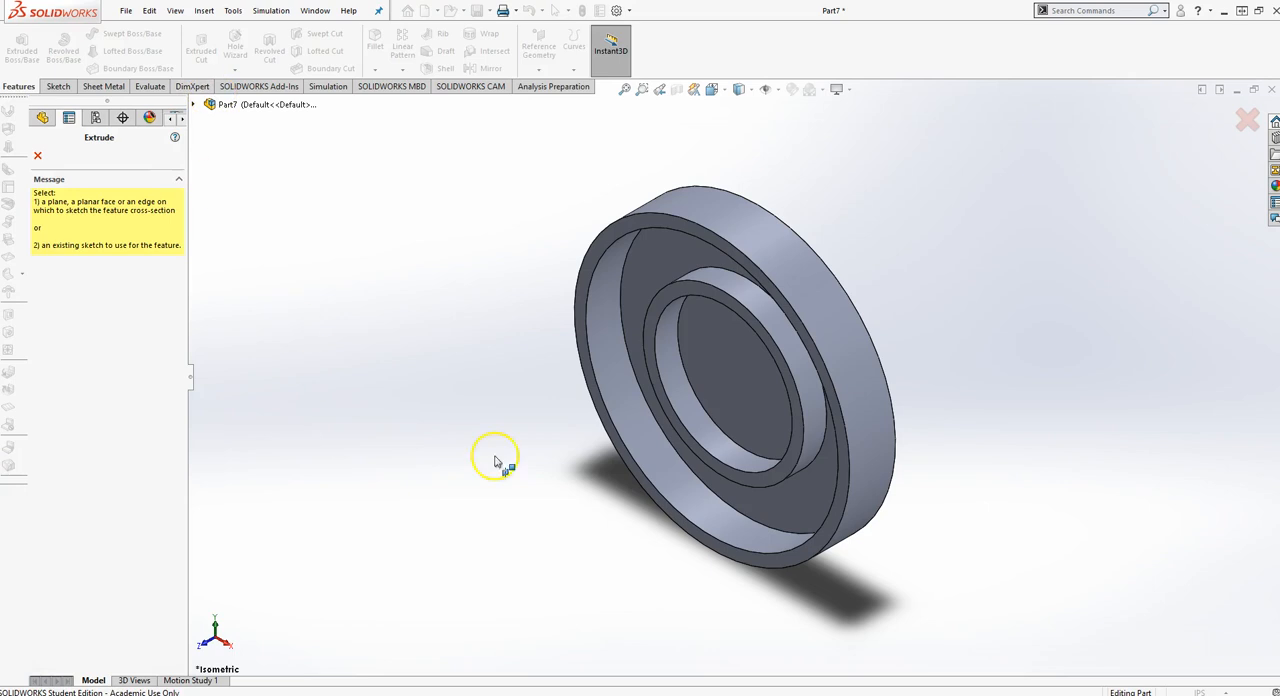
{"action": "left_click", "coordinate": [741, 365]}
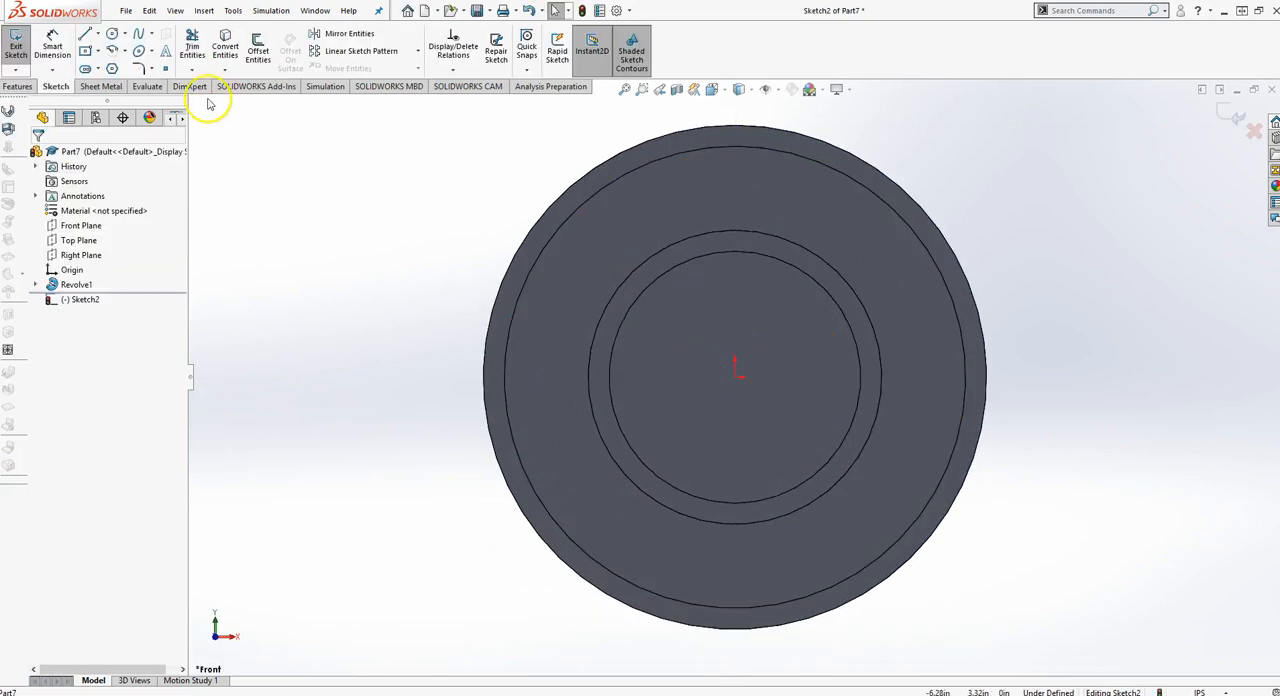
{"action": "left_click", "coordinate": [83, 69]}
{"action": "left_click", "coordinate": [96, 209]}
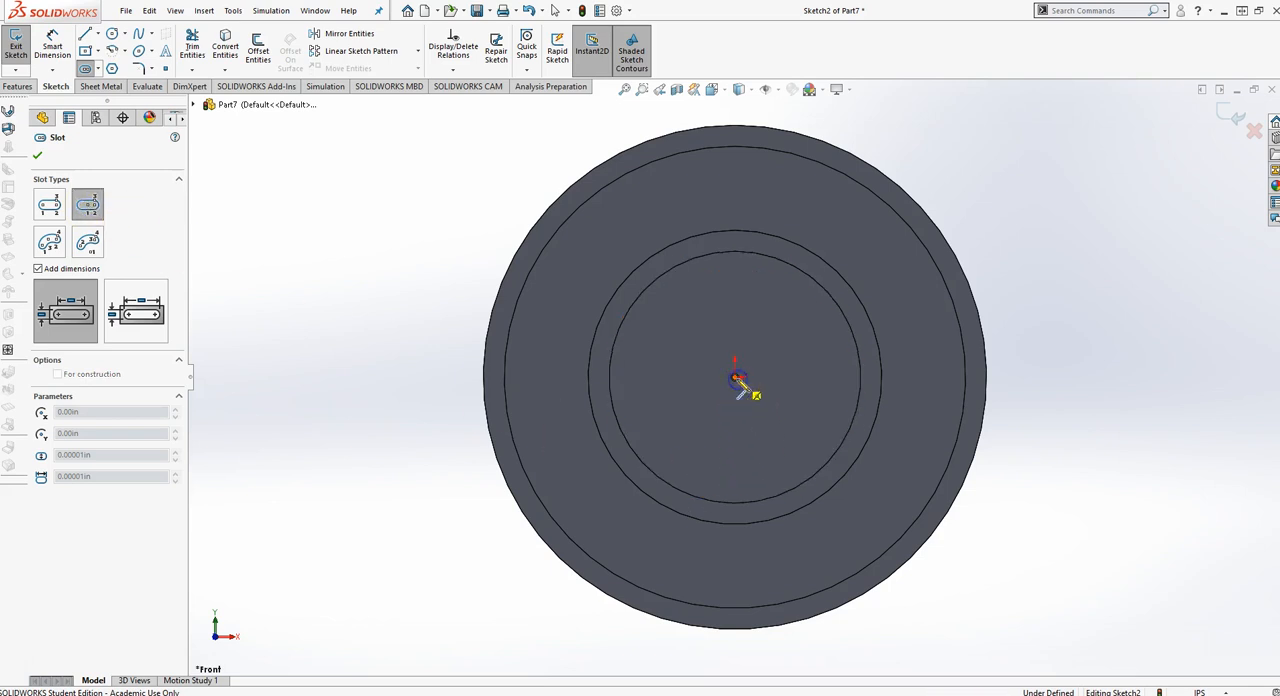
{"action": "left_click_drag", "start_coordinate": [742, 380], "coordinate": [789, 377]}
{"action": "left_click", "coordinate": [790, 364]}
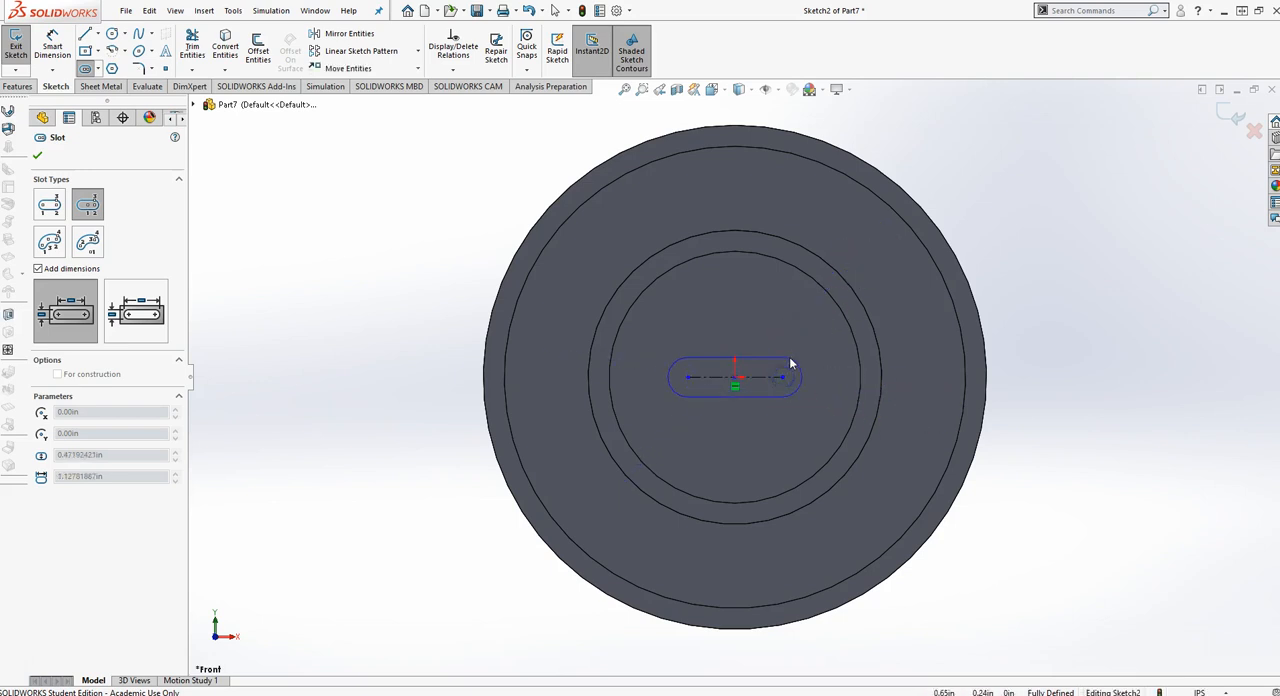
{"action": "key", "text": "Escape"}
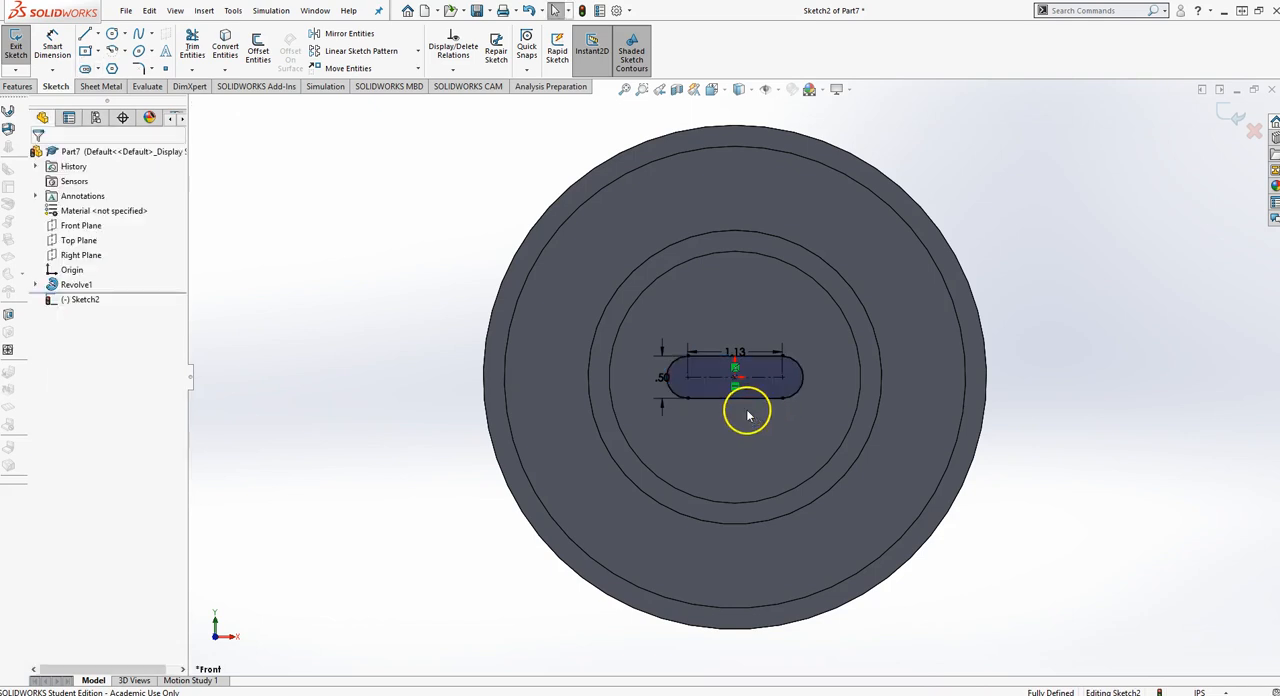
Set the slot's centre-to-centre length to 0.625 in and its width to 0.375 in
{"action": "right_click_drag", "start_coordinate": [771, 409], "coordinate": [749, 357]}
{"action": "left_click", "coordinate": [745, 355]}
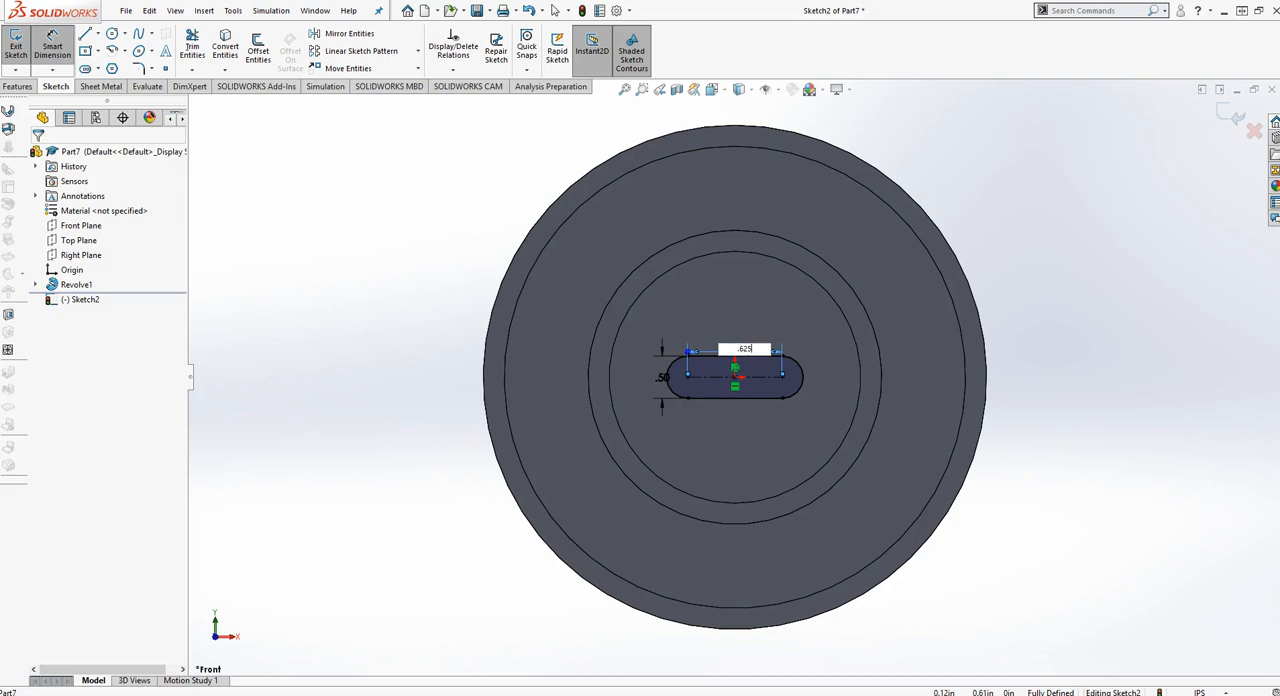
{"action": "key", "text": "Return"}
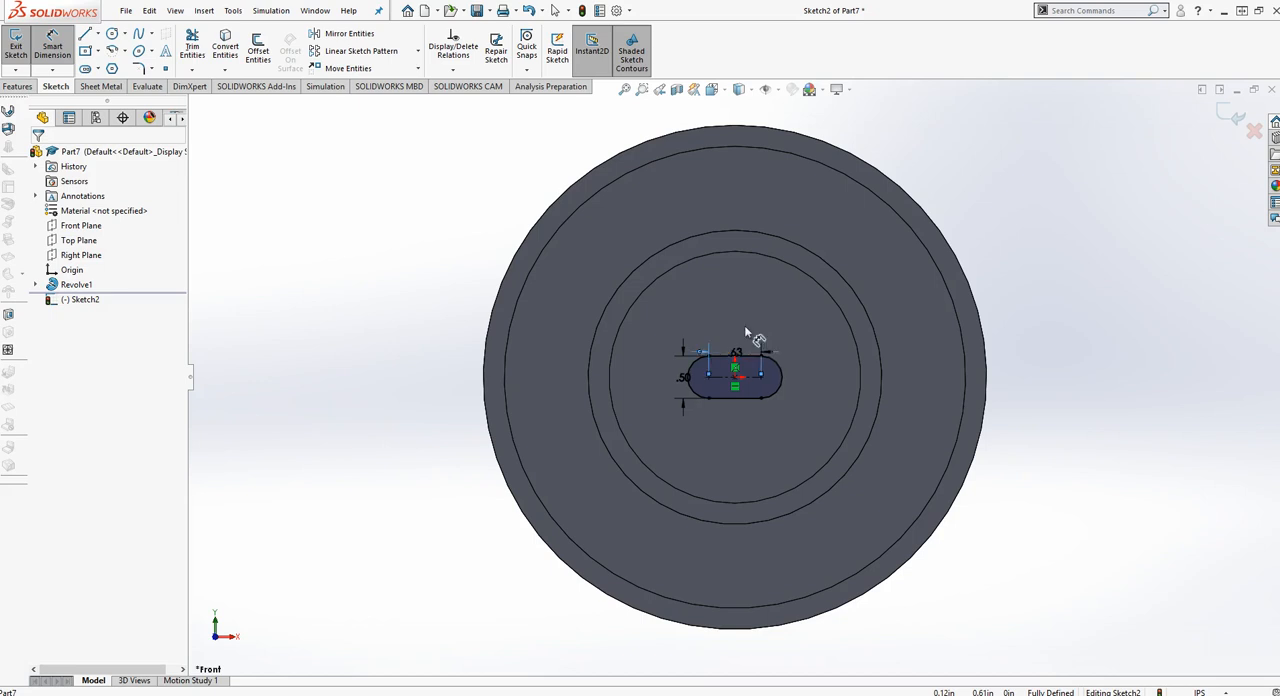
{"action": "left_click", "coordinate": [682, 380]}
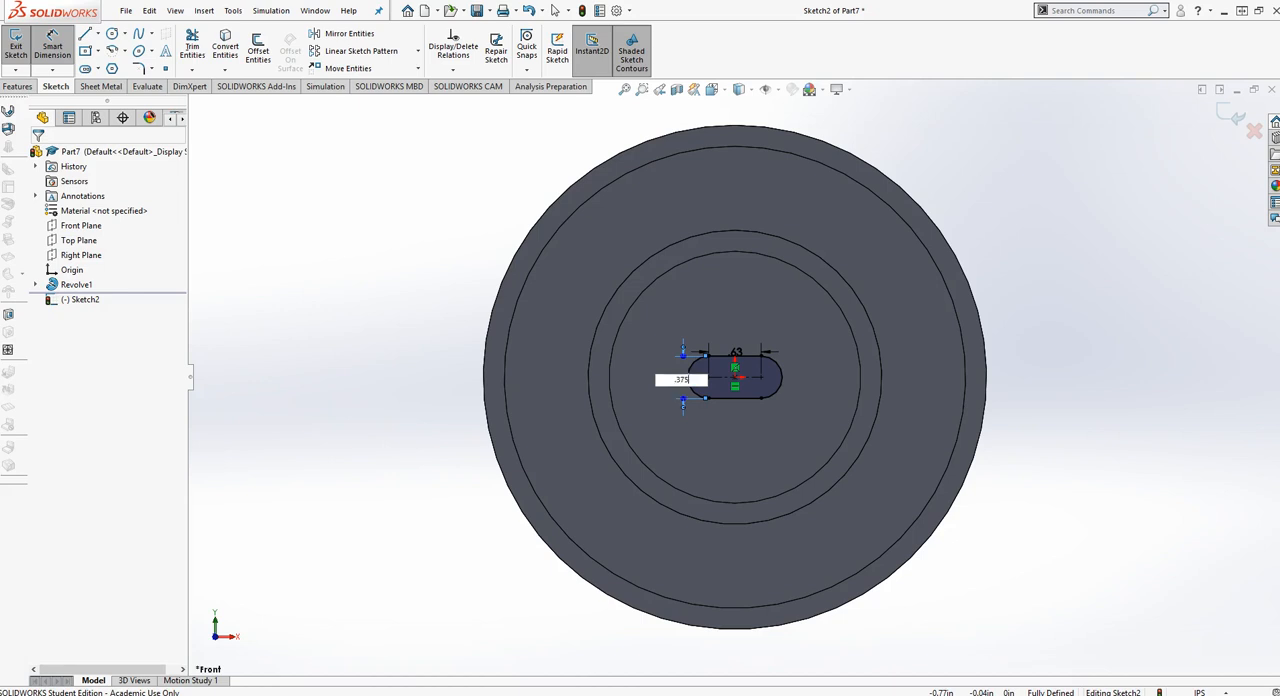
{"action": "key", "text": "Return"}
{"action": "key", "text": "Escape"}
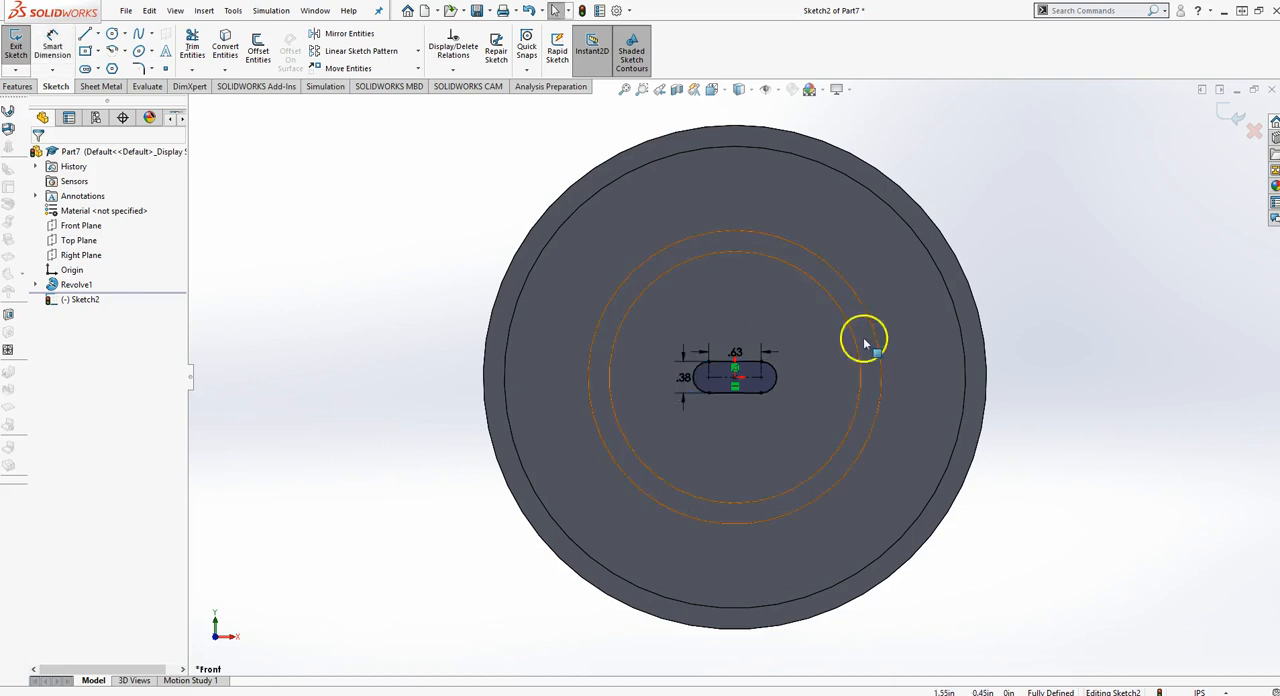
Exit the slot sketch and cut it through the disc with the Up To Next end condition
{"action": "left_click", "coordinate": [1230, 122]}
{"action": "mouse_move", "coordinate": [1084, 219]}
{"action": "middle_mouse_down"}
{"action": "mouse_move", "coordinate": [1000, 303]}
{"action": "mouse_move", "coordinate": [1013, 335]}
{"action": "middle_mouse_up"}
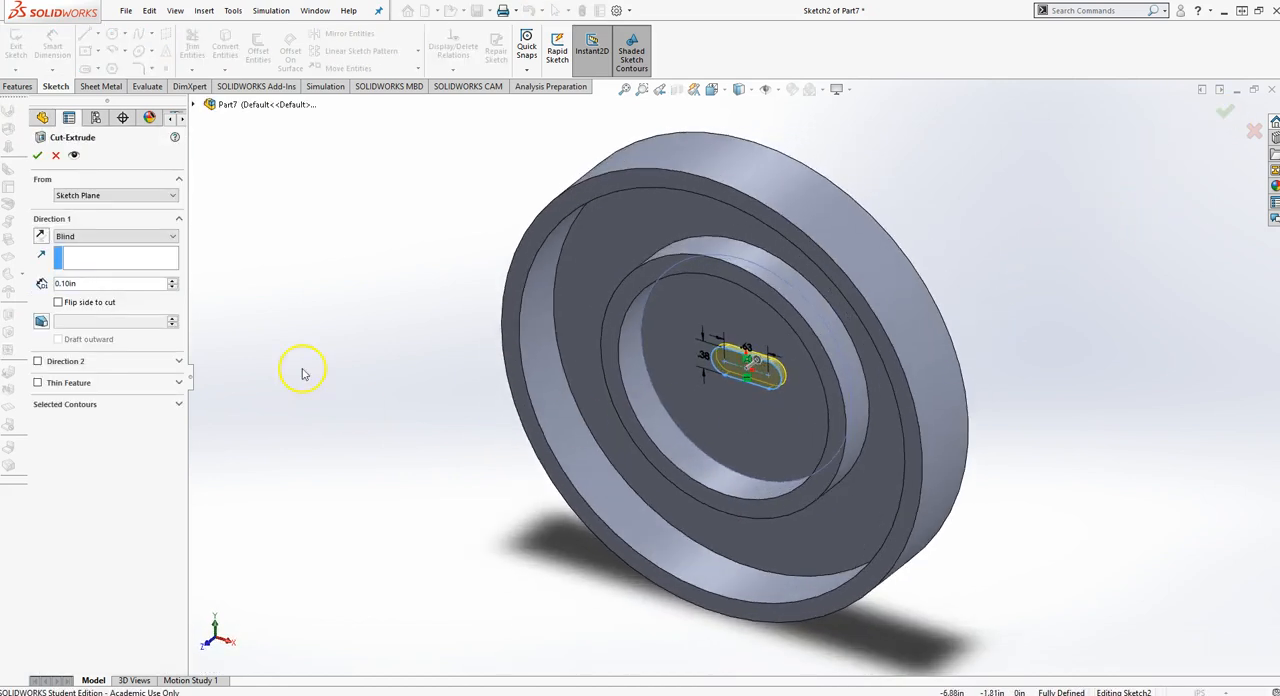
{"action": "left_click", "coordinate": [106, 236]}
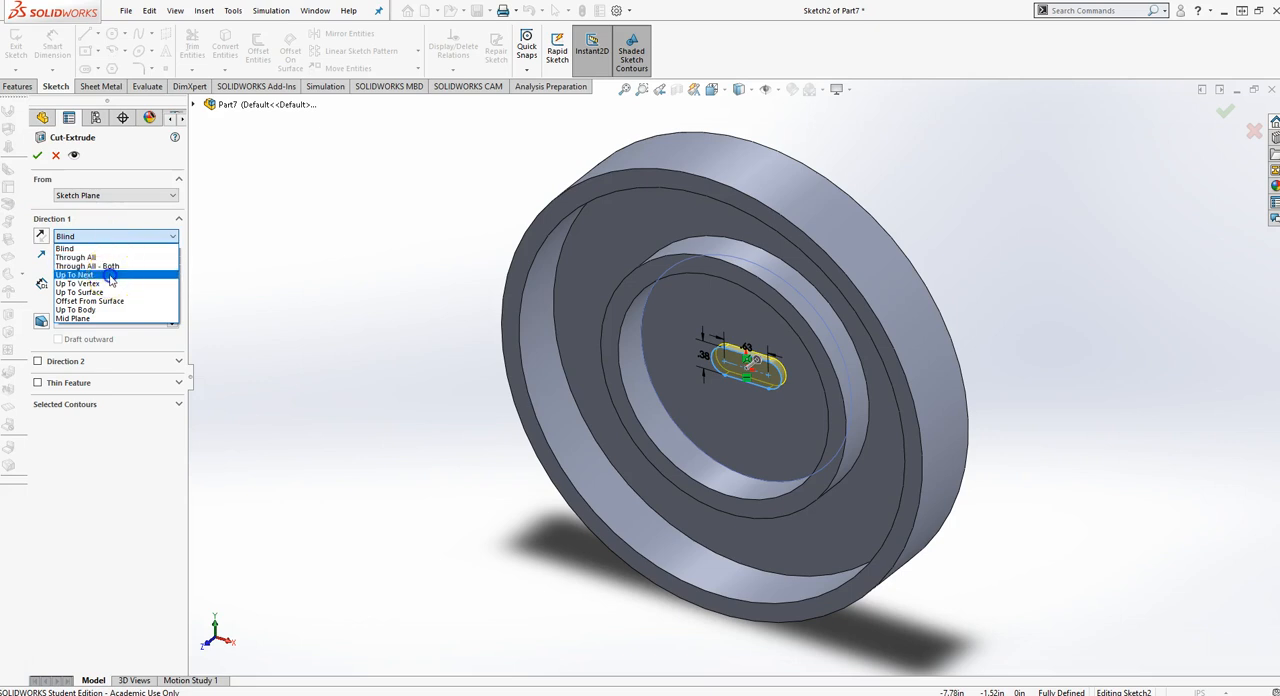
{"action": "left_click", "coordinate": [110, 275]}
{"action": "middle_click_drag", "start_coordinate": [323, 277], "coordinate": [234, 331]}
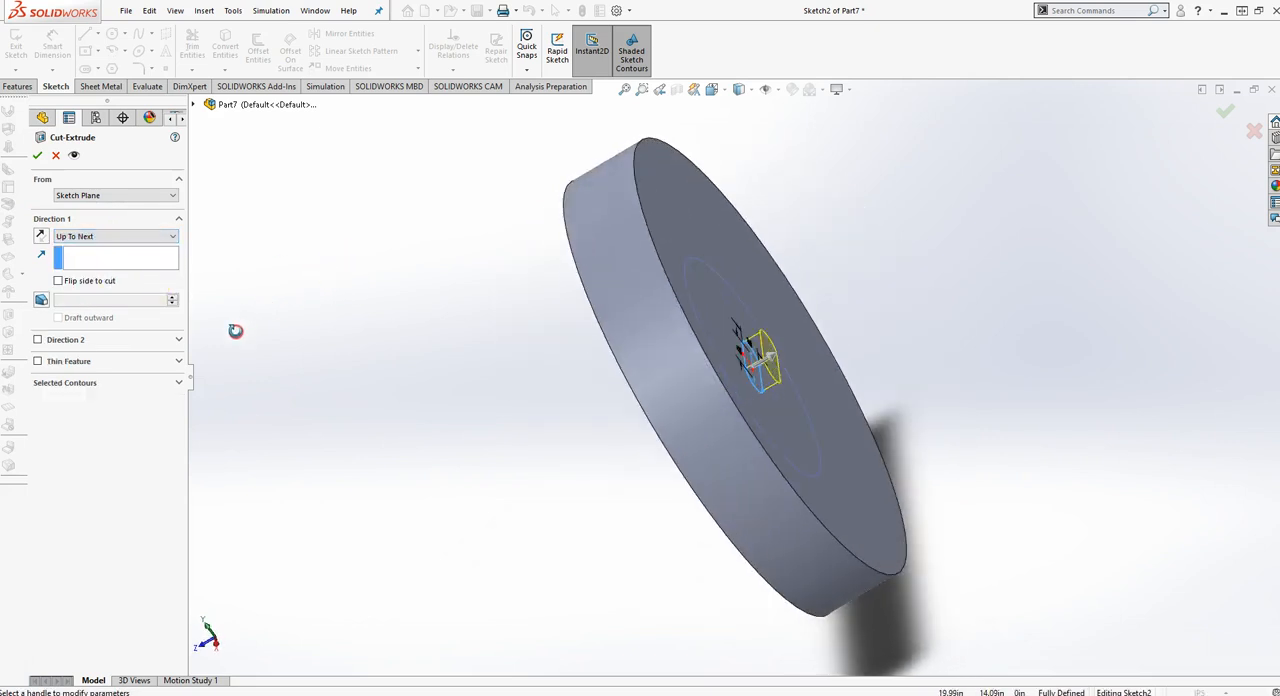
{"action": "left_click", "coordinate": [35, 156]}
{"action": "middle_click_drag", "start_coordinate": [337, 297], "coordinate": [516, 212]}
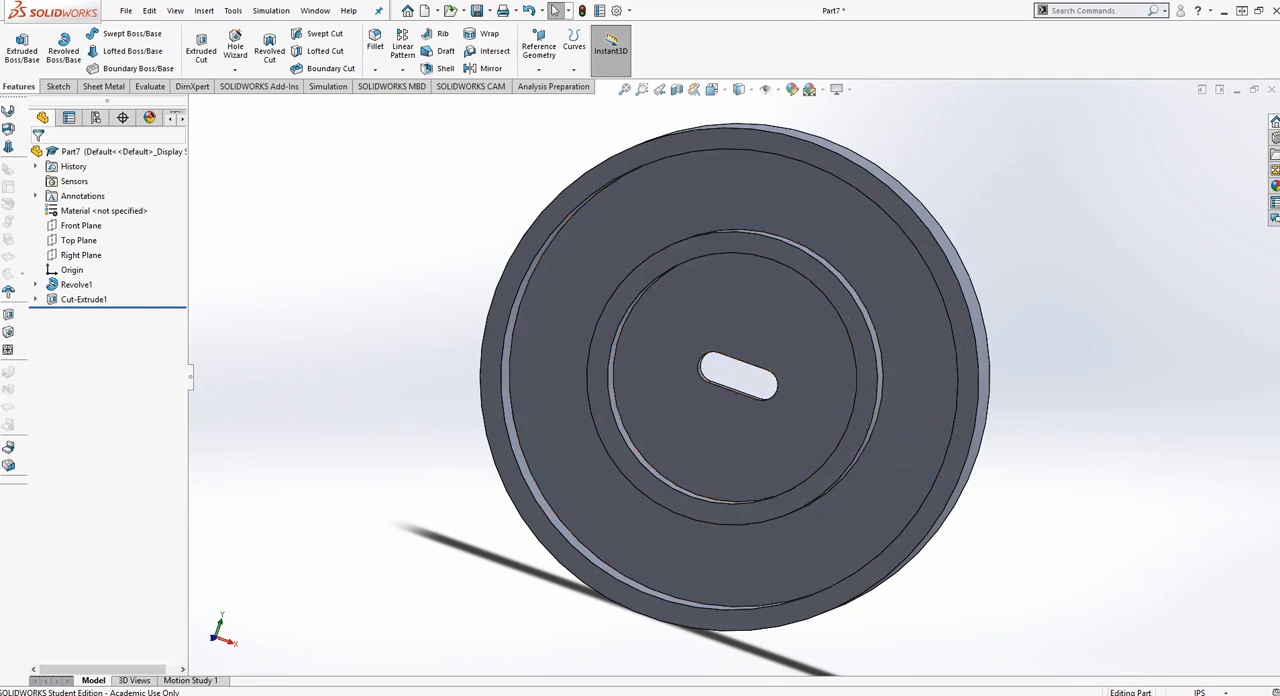
Start another extruded cut on the central recessed face and sketch a horizontal centerline from the origin to the disc's outer edge
{"action": "key", "text": "alt+Tab"}
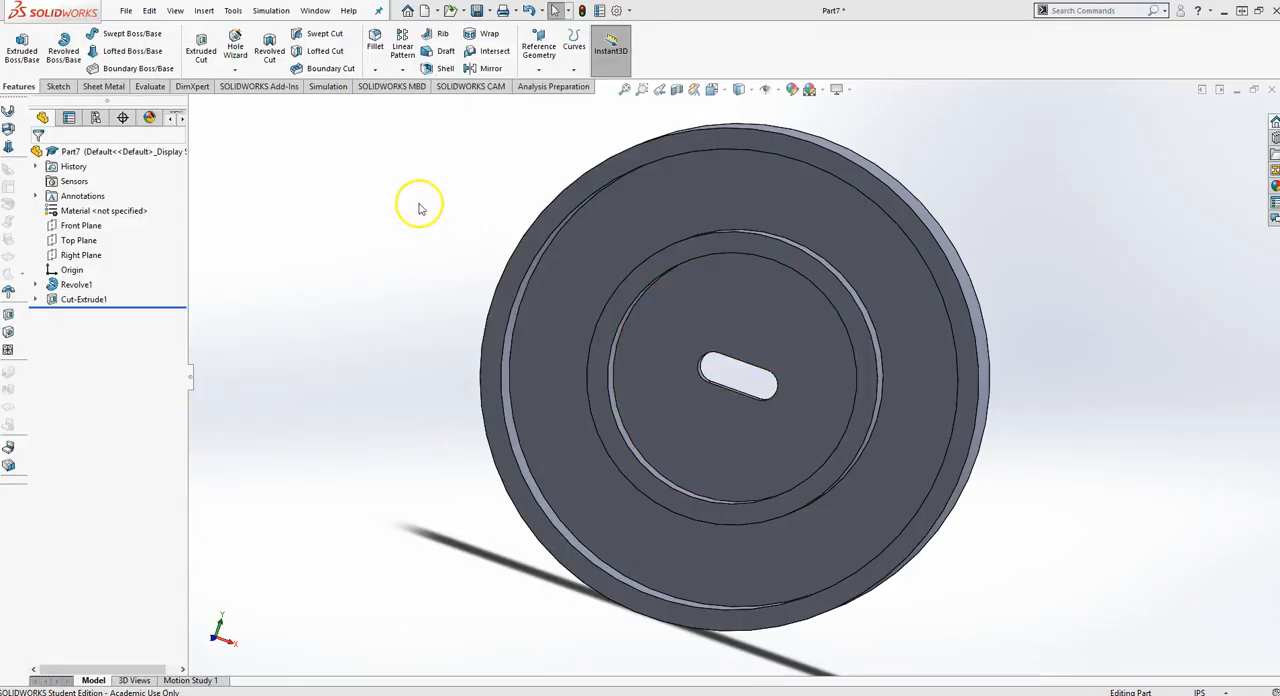
{"action": "left_click", "coordinate": [201, 48]}
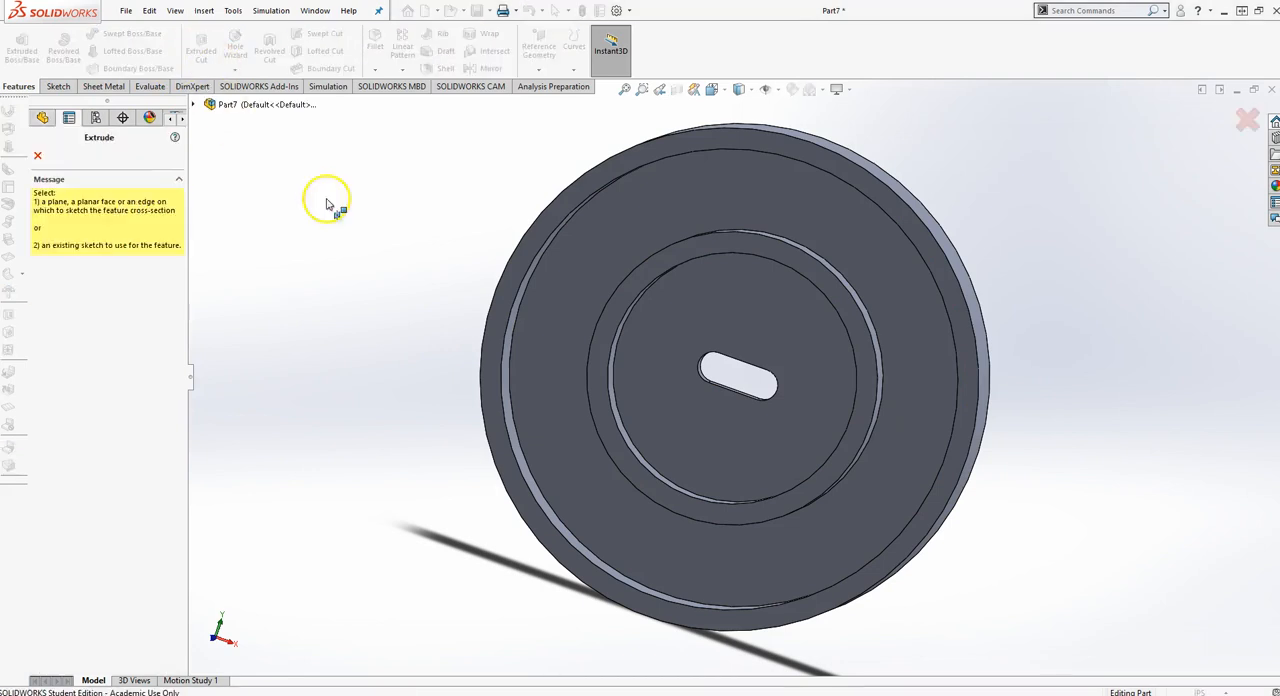
{"action": "left_click", "coordinate": [782, 320]}
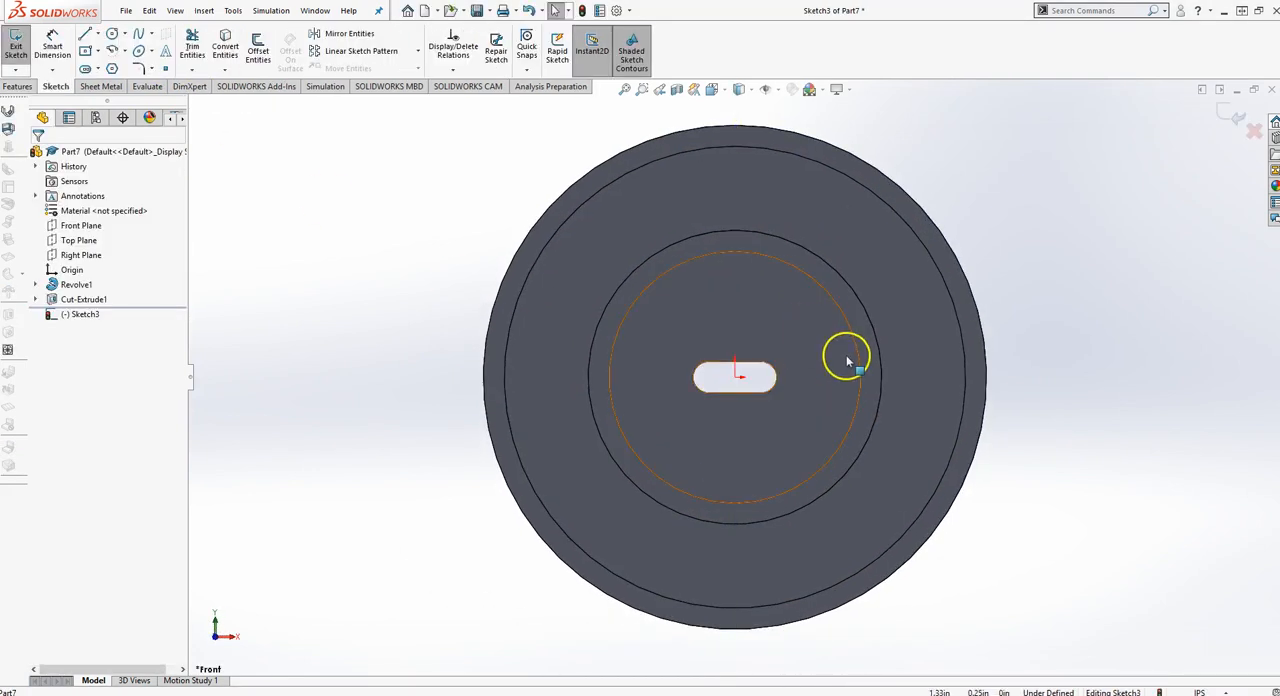
{"action": "scroll", "coordinate": [820, 345], "scroll_direction": "down", "scroll_amount": 2}
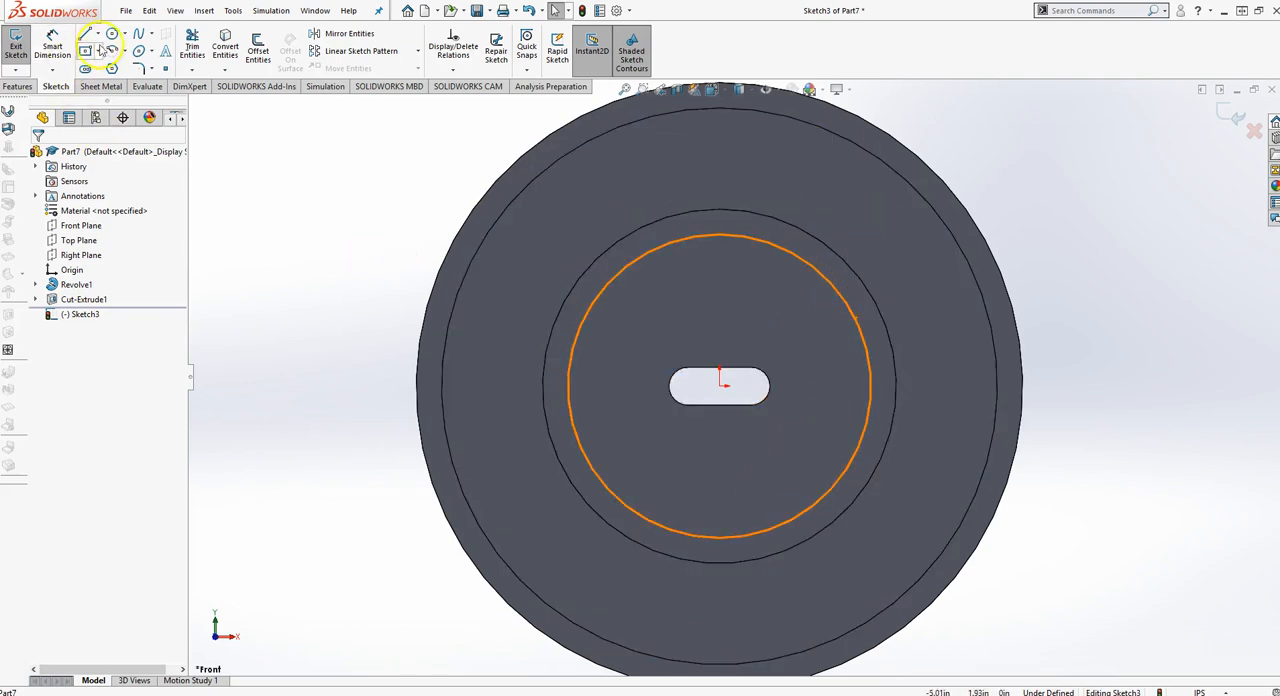
{"action": "left_click", "coordinate": [97, 33]}
{"action": "left_click", "coordinate": [108, 64]}
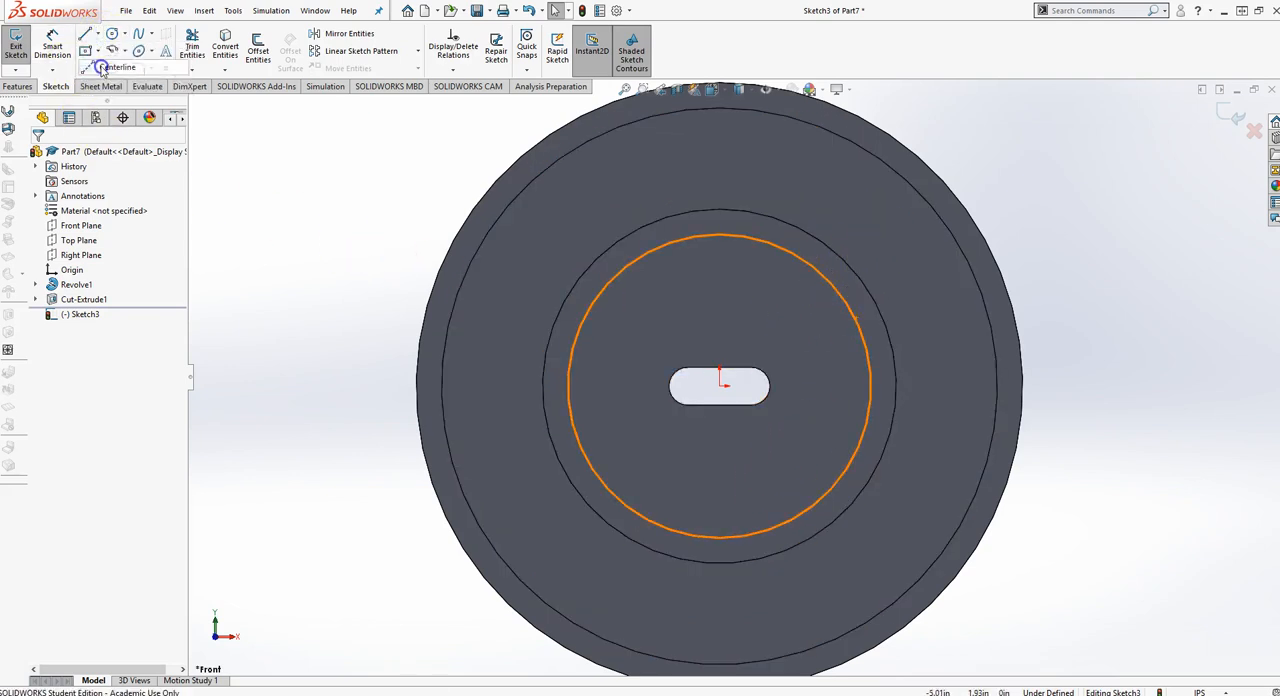
{"action": "left_click", "coordinate": [719, 385]}
{"action": "double_click", "coordinate": [1022, 386]}
{"action": "key", "text": "Escape"}
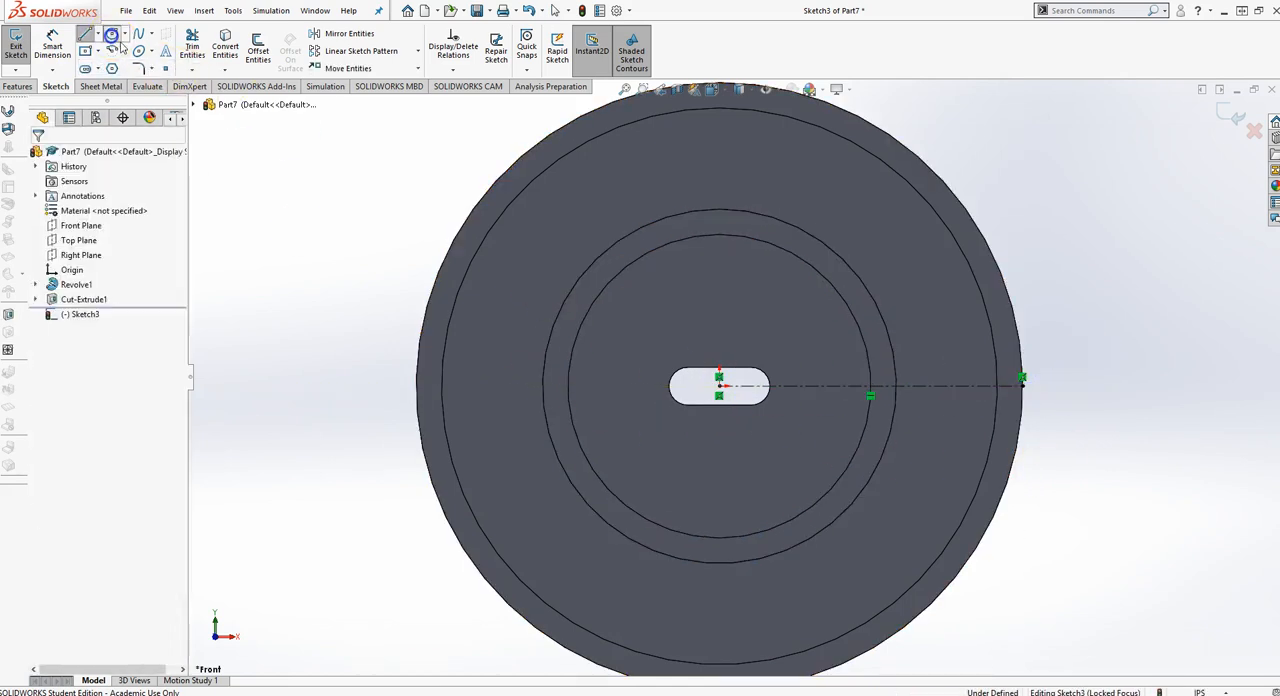
Sketch two circles on the centerline: about 0.31 in diameter inside the inner ring and about 0.56 in between the two rings
{"action": "left_click", "coordinate": [112, 35]}
{"action": "left_click", "coordinate": [815, 387]}
{"action": "left_click", "coordinate": [815, 400]}
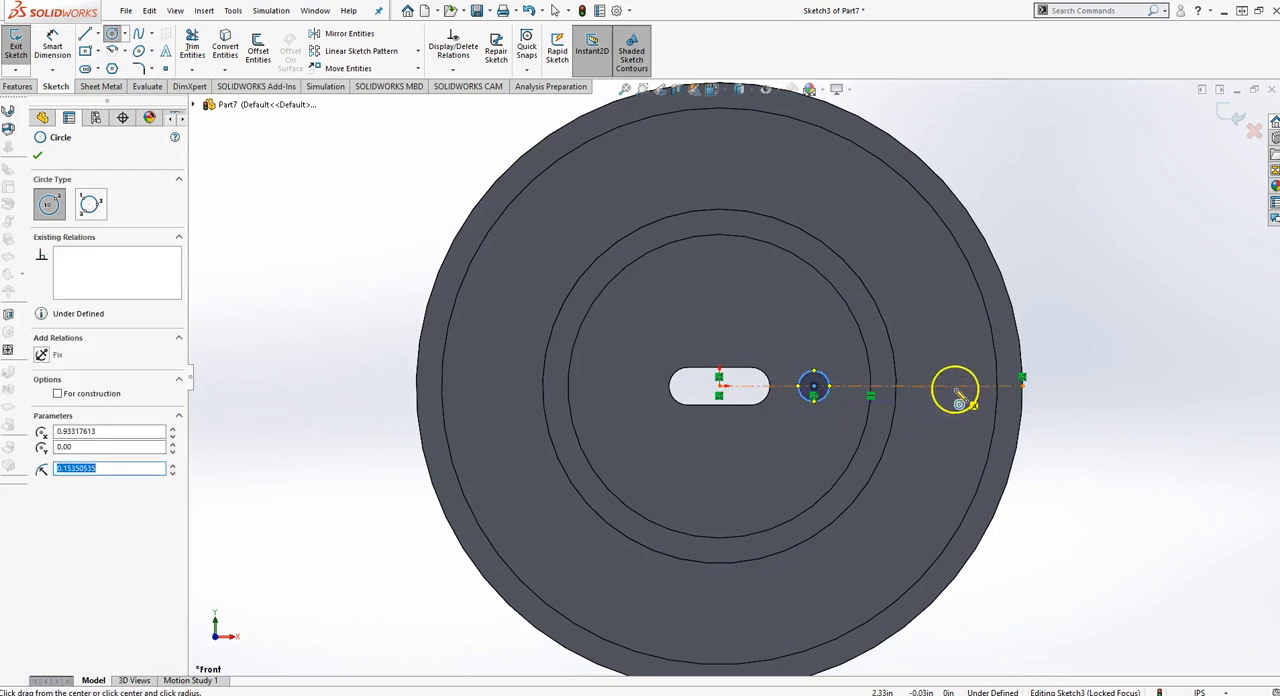
{"action": "left_click", "coordinate": [945, 386]}
{"action": "left_click", "coordinate": [950, 413]}
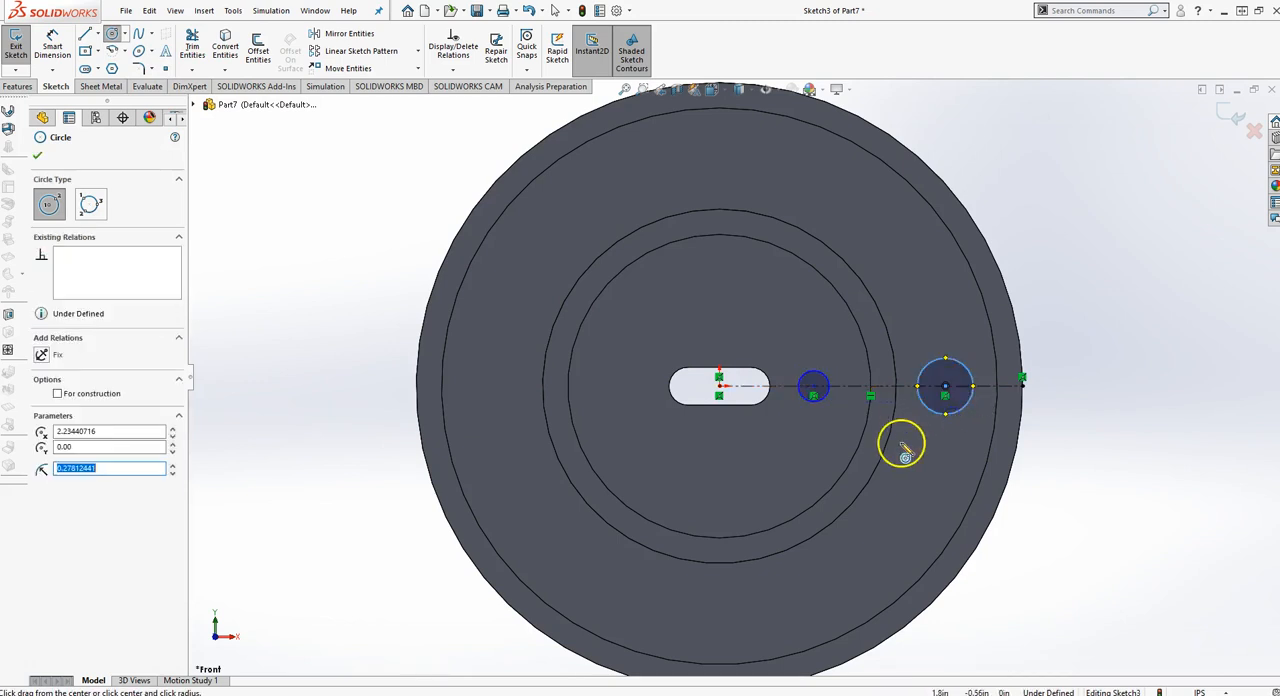
Dimension the diameter of the circle between the two rings as 0.5 in
{"action": "key", "text": "d"}
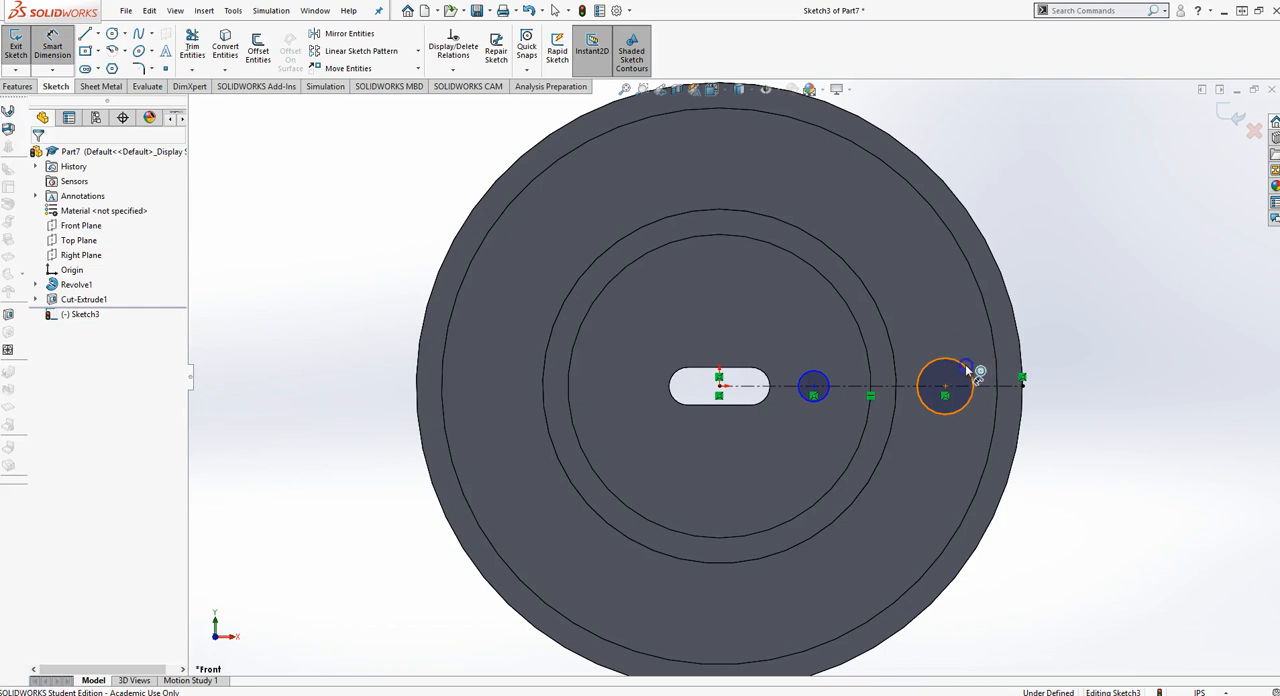
{"action": "left_click", "coordinate": [966, 368]}
{"action": "left_click", "coordinate": [1099, 318]}
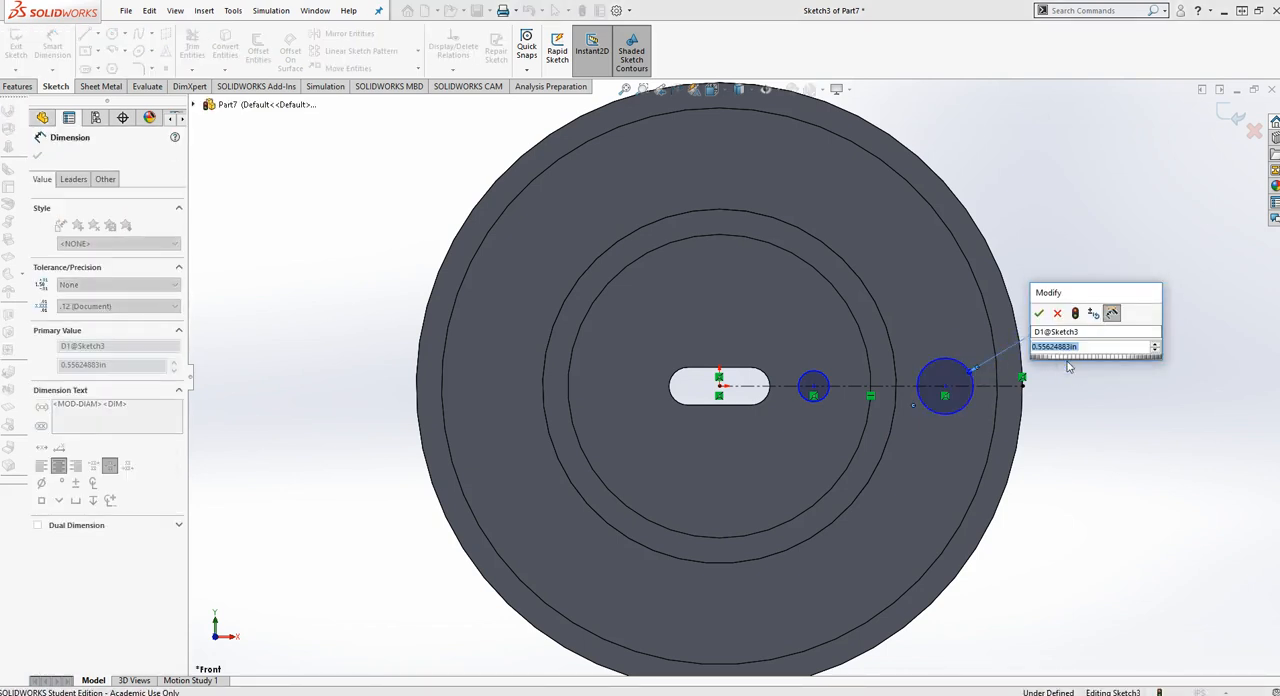
{"action": "type", "text": ".5"}
{"action": "key", "text": "Return"}
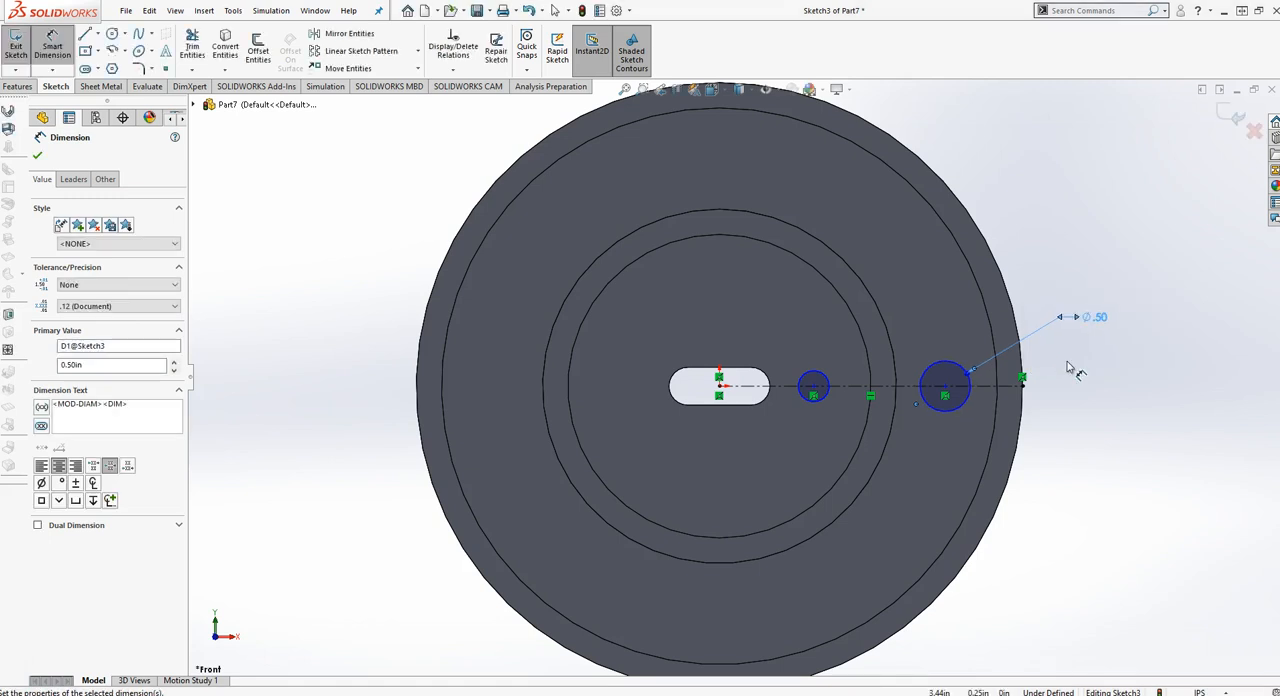
Dimension the diameter of the circle inside the inner ring as 0.25 in
{"action": "left_click", "coordinate": [826, 407]}
{"action": "left_click", "coordinate": [839, 426]}
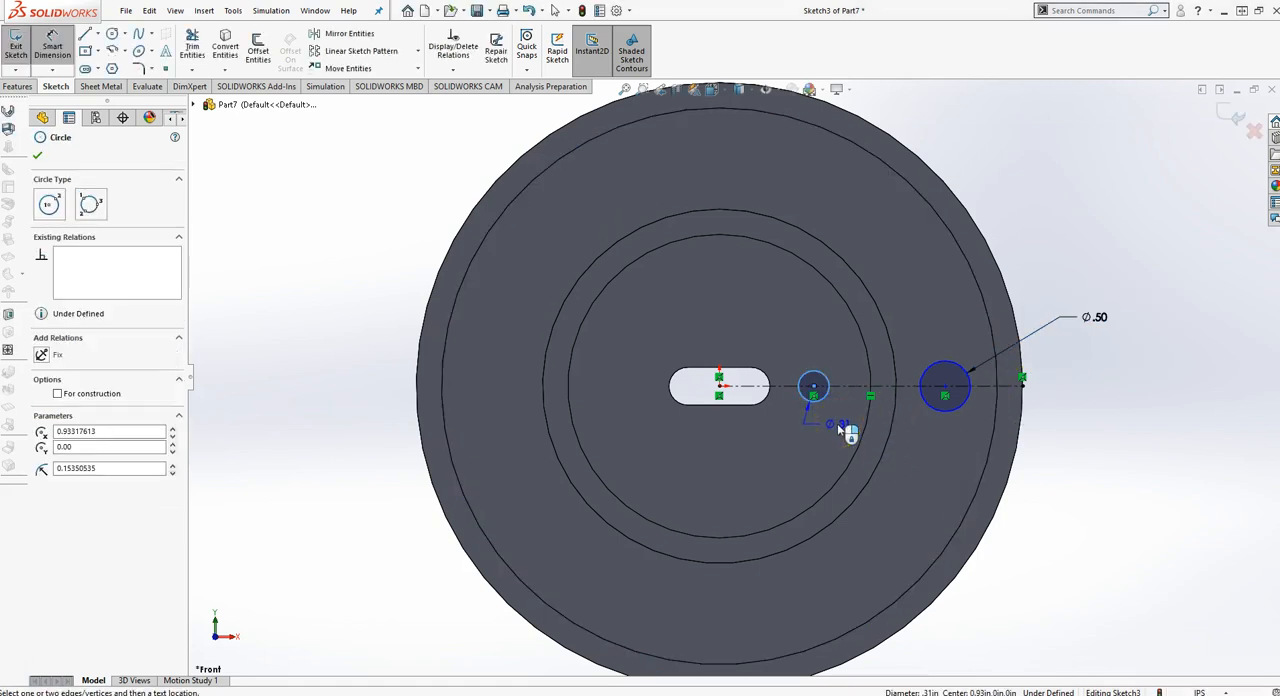
{"action": "left_click", "coordinate": [840, 430]}
{"action": "type", "text": ".25"}
{"action": "key", "text": "Return"}
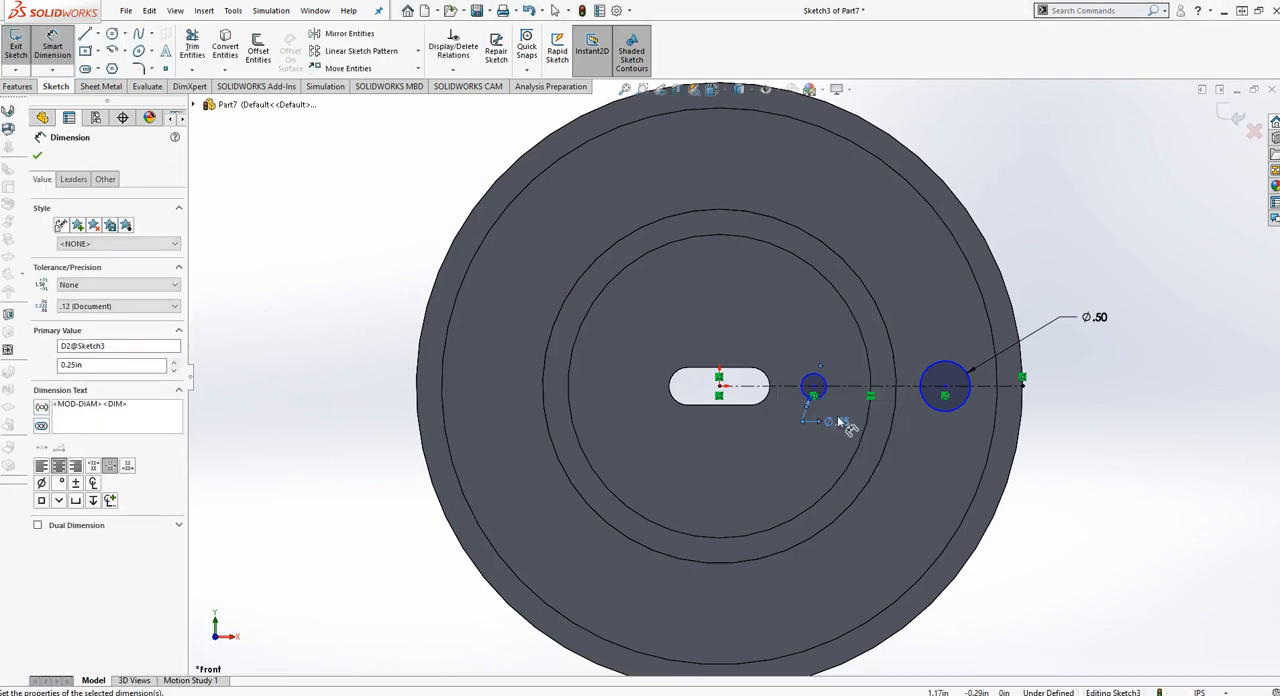
{"action": "left_click", "coordinate": [851, 421]}
Check the hole-circle diameters in the Exercise 5 drawing and dimension the small circle's centre 1 in from the origin
{"action": "key", "text": "alt+Tab"}
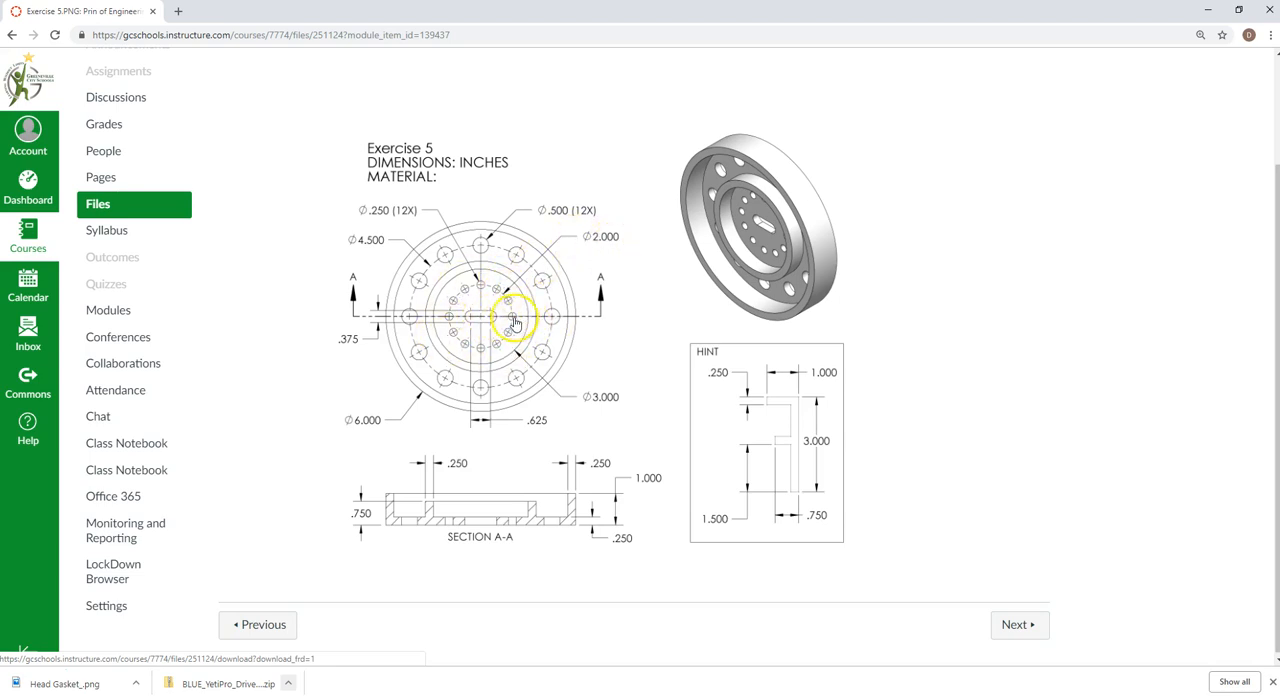
{"action": "mouse_move", "coordinate": [450, 10]}
{"action": "left_mouse_down"}
{"action": "mouse_move", "coordinate": [889, 117]}
{"action": "mouse_move", "coordinate": [1279, 150]}
{"action": "left_mouse_up"}
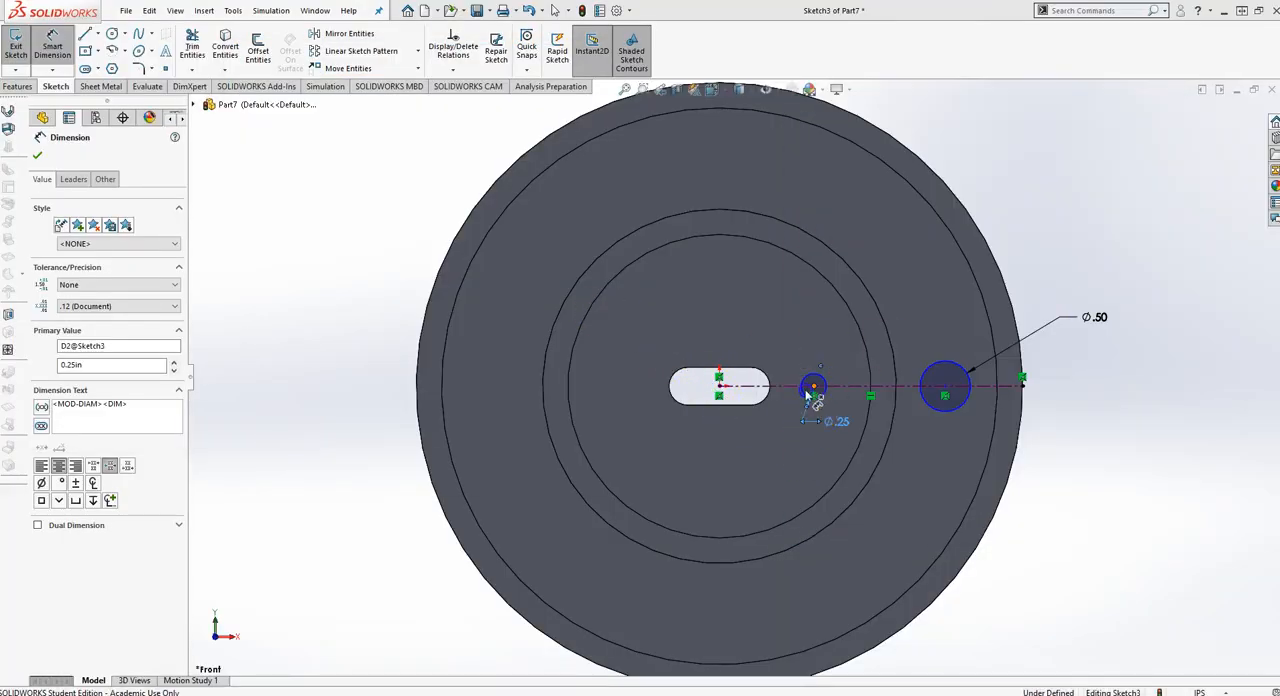
{"action": "left_click", "coordinate": [813, 387]}
{"action": "left_click", "coordinate": [719, 385]}
{"action": "left_click", "coordinate": [749, 330]}
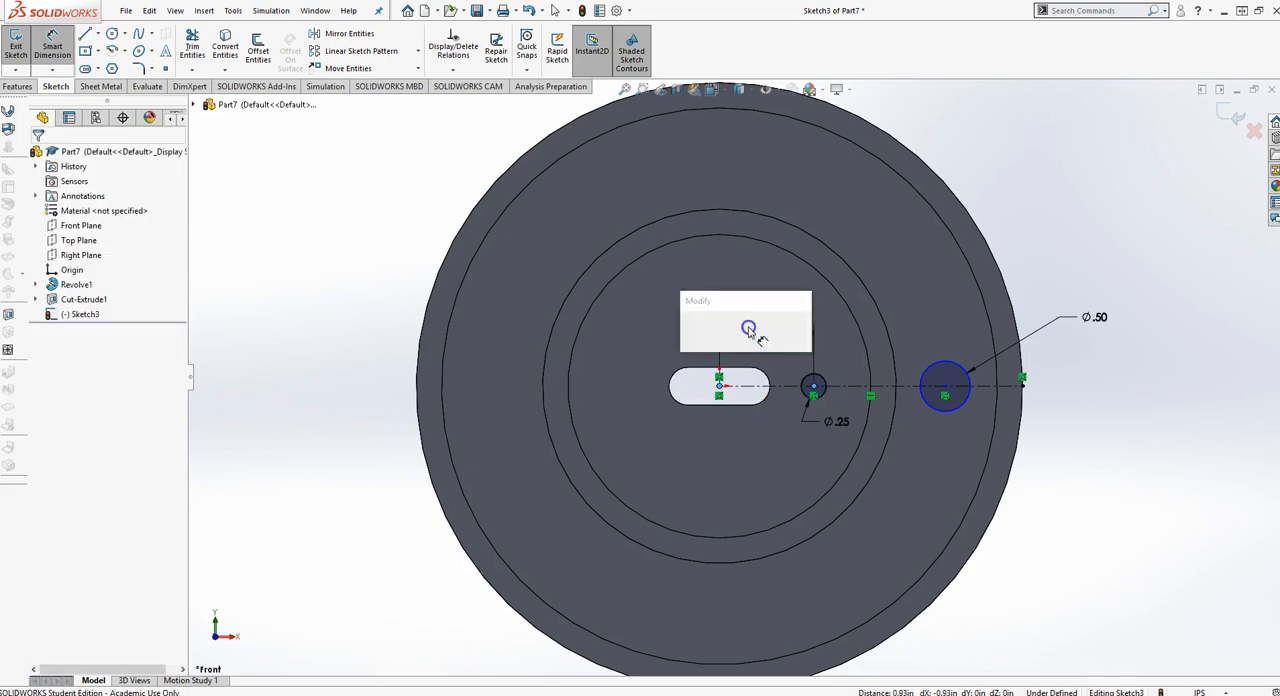
{"action": "type", "text": "1.00in"}
{"action": "key", "text": "Return"}
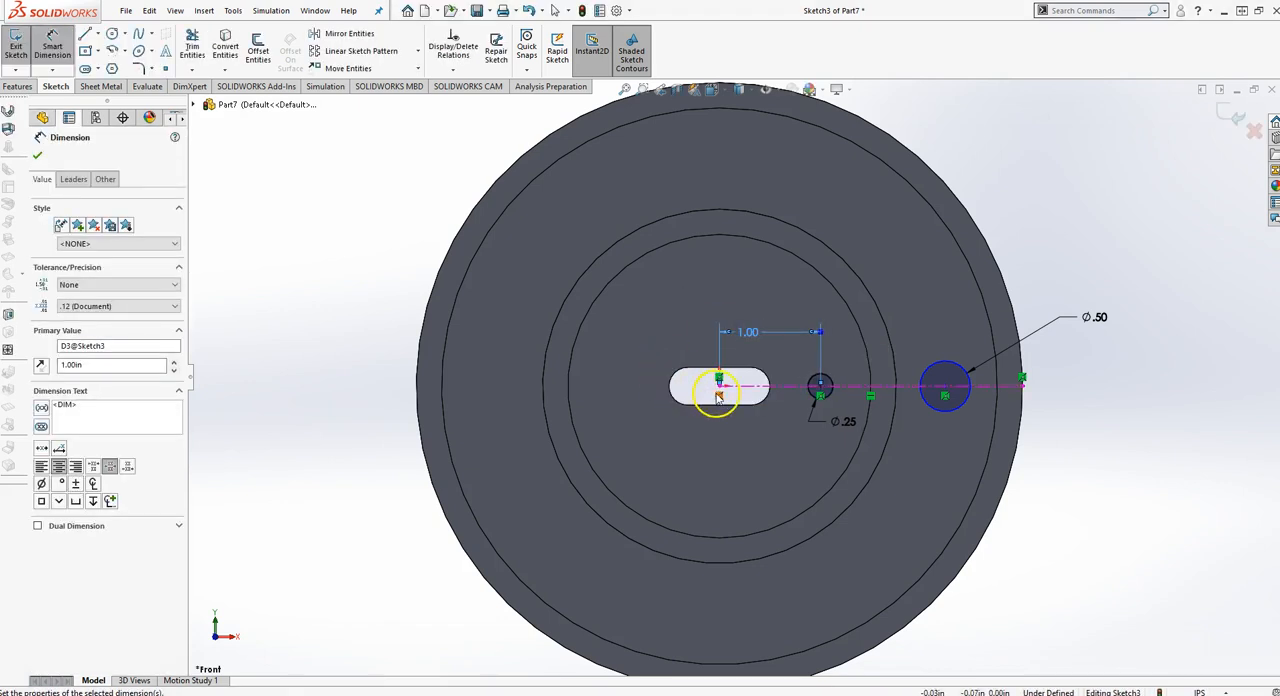
Dimension the larger circle's centre 2.25 in from the origin
{"action": "left_click", "coordinate": [719, 385]}
{"action": "left_click", "coordinate": [945, 385]}
{"action": "left_click", "coordinate": [895, 285]}
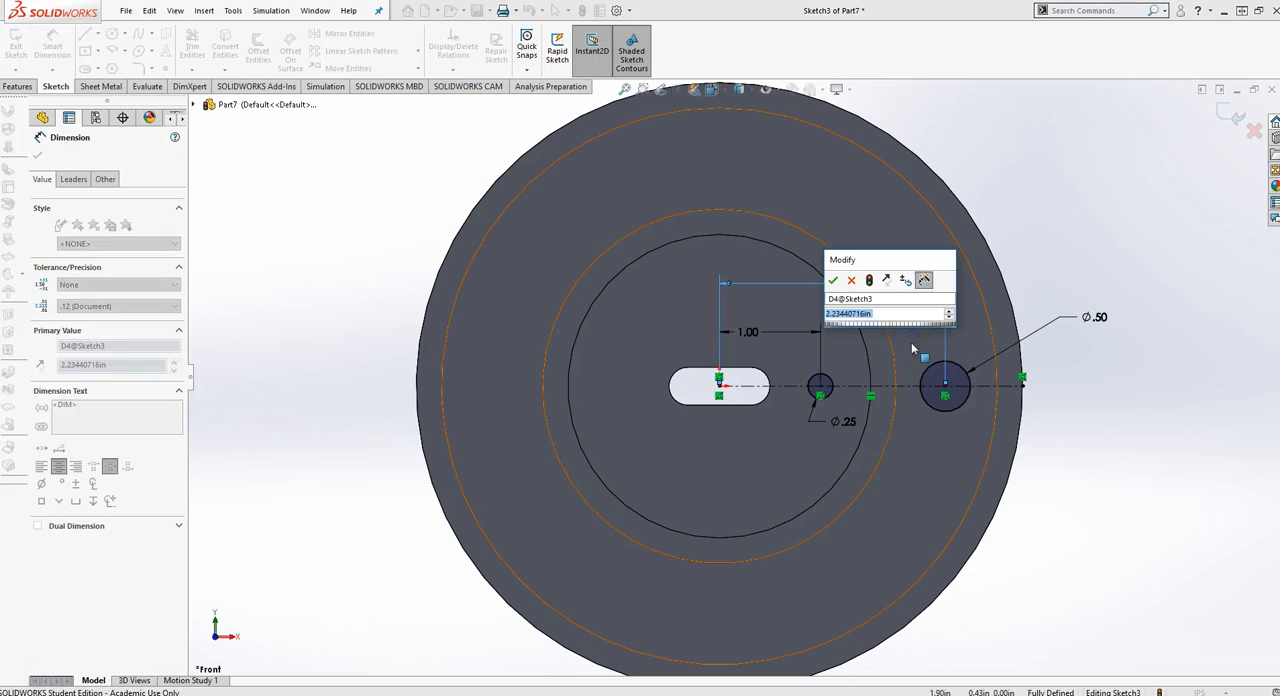
{"action": "key", "text": "Return"}
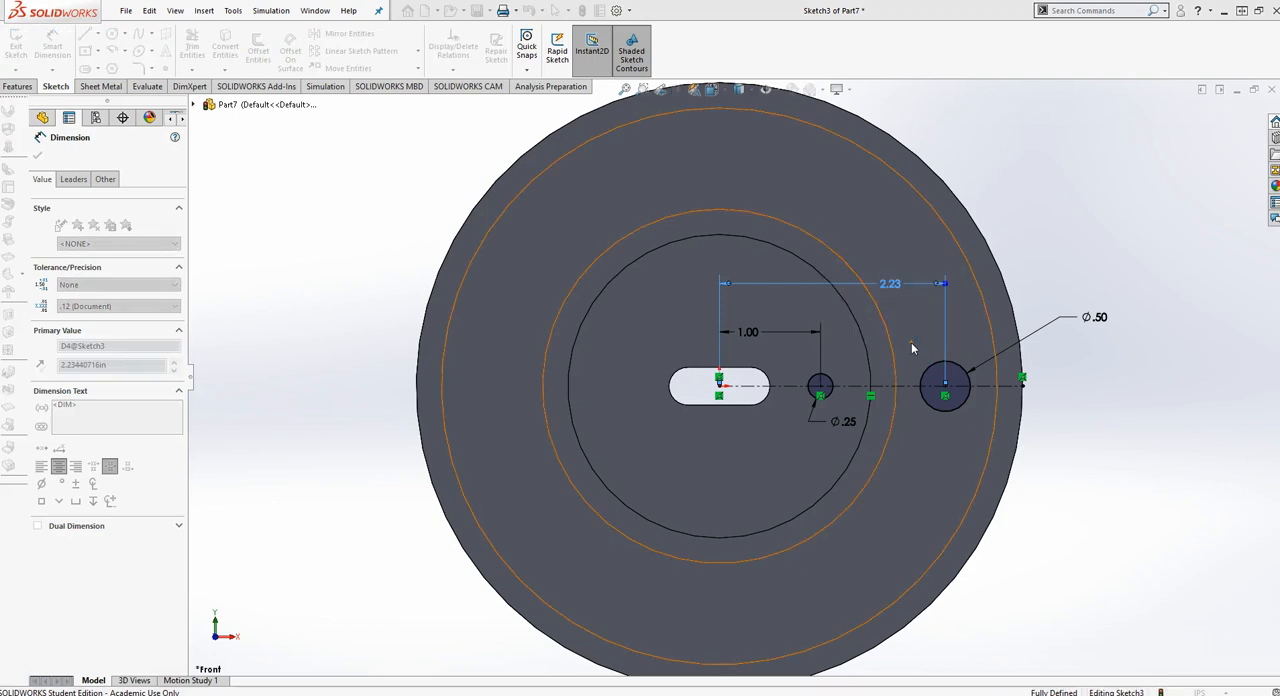
Extrude-cut the two circles through the disc with the Up To Next end condition
{"action": "left_click", "coordinate": [1223, 123]}
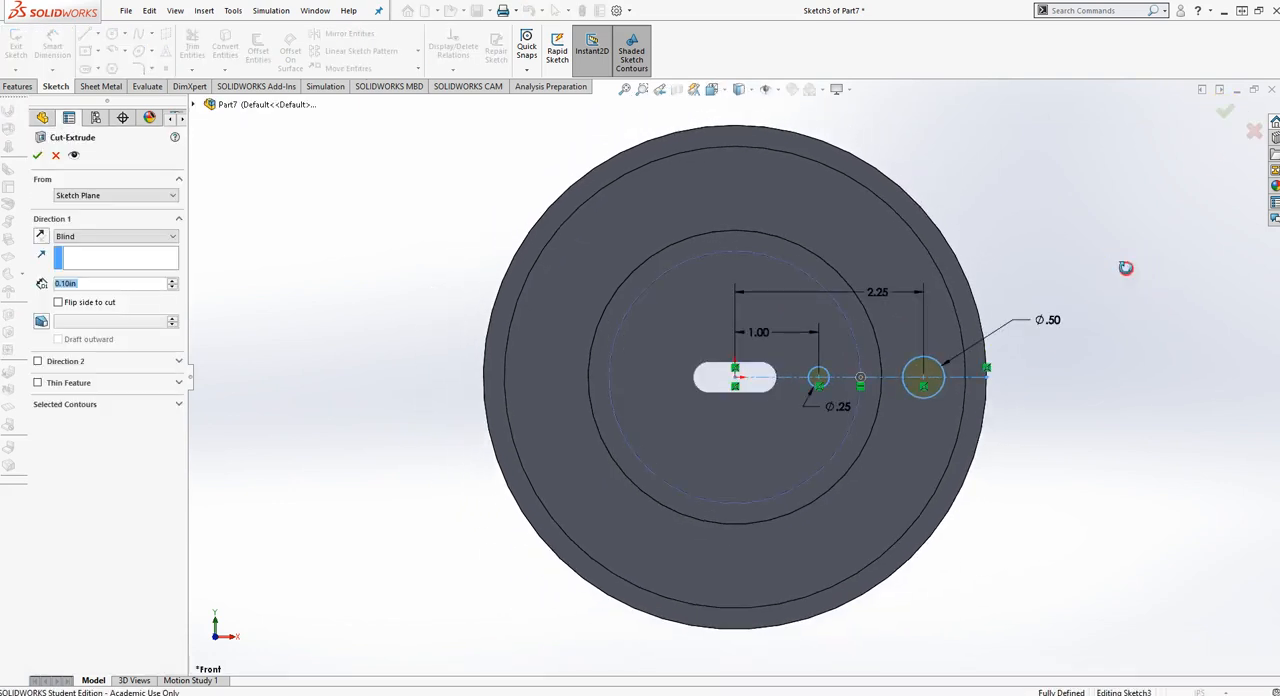
{"action": "left_click", "coordinate": [95, 240]}
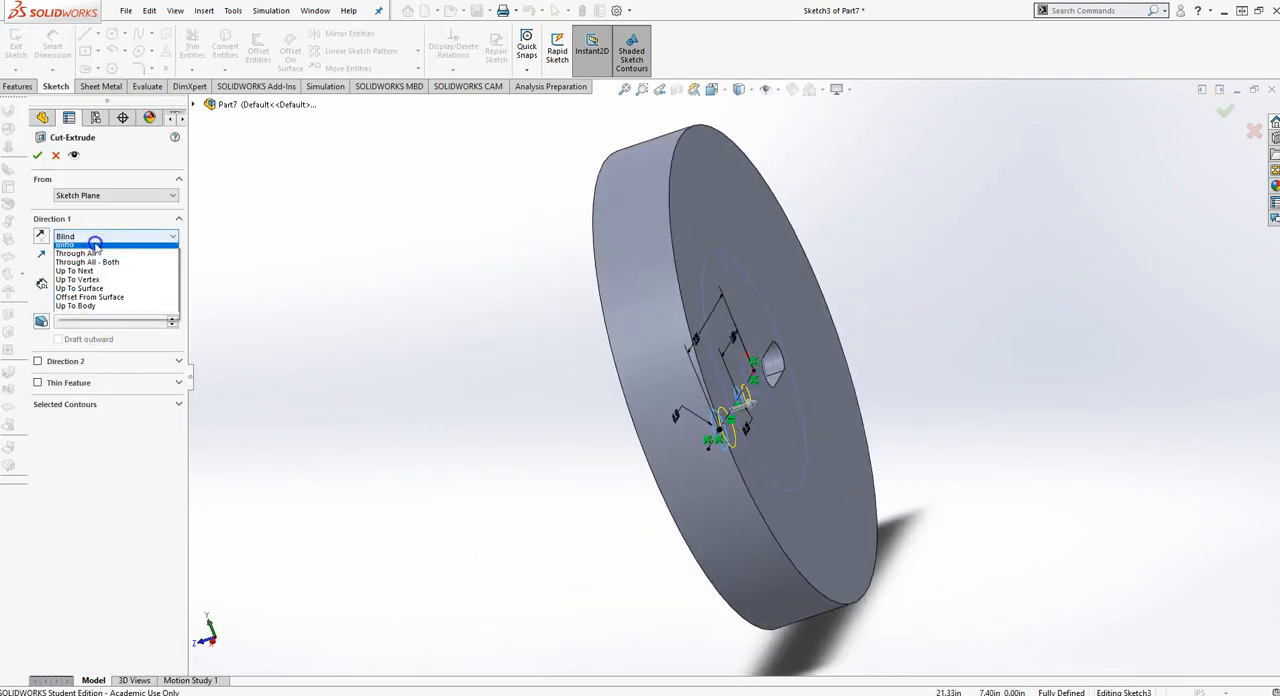
{"action": "left_click", "coordinate": [108, 271]}
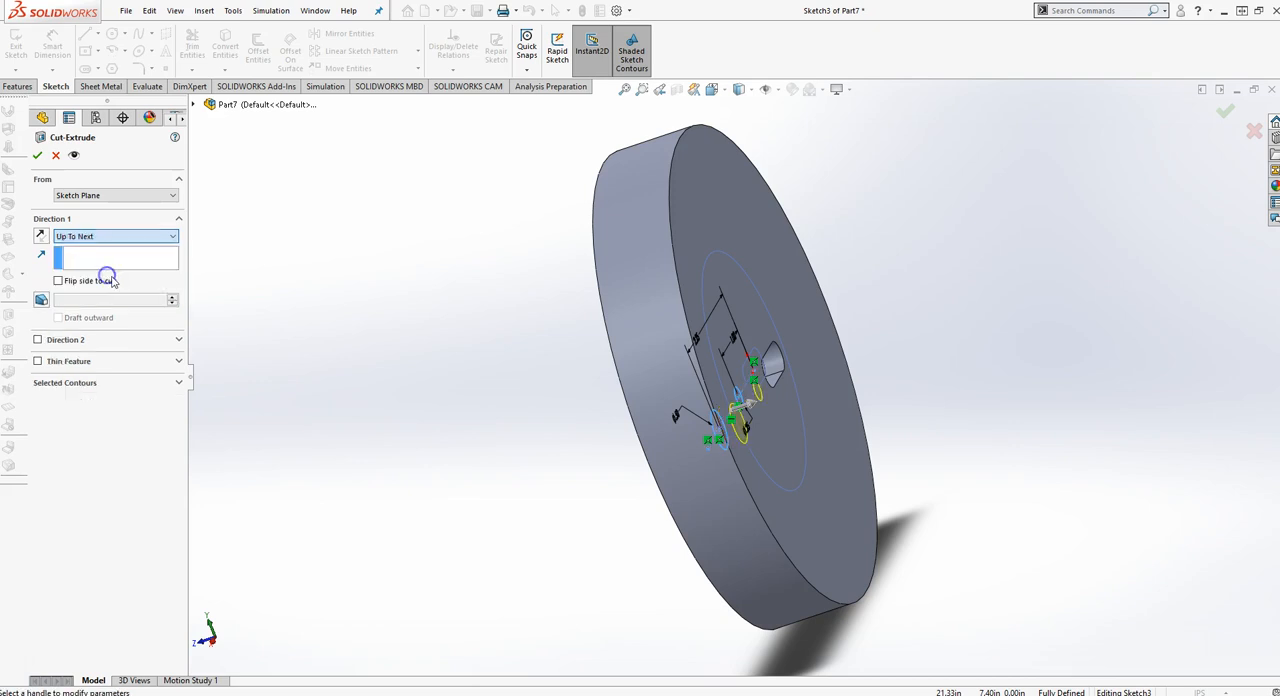
{"action": "left_click", "coordinate": [37, 155]}
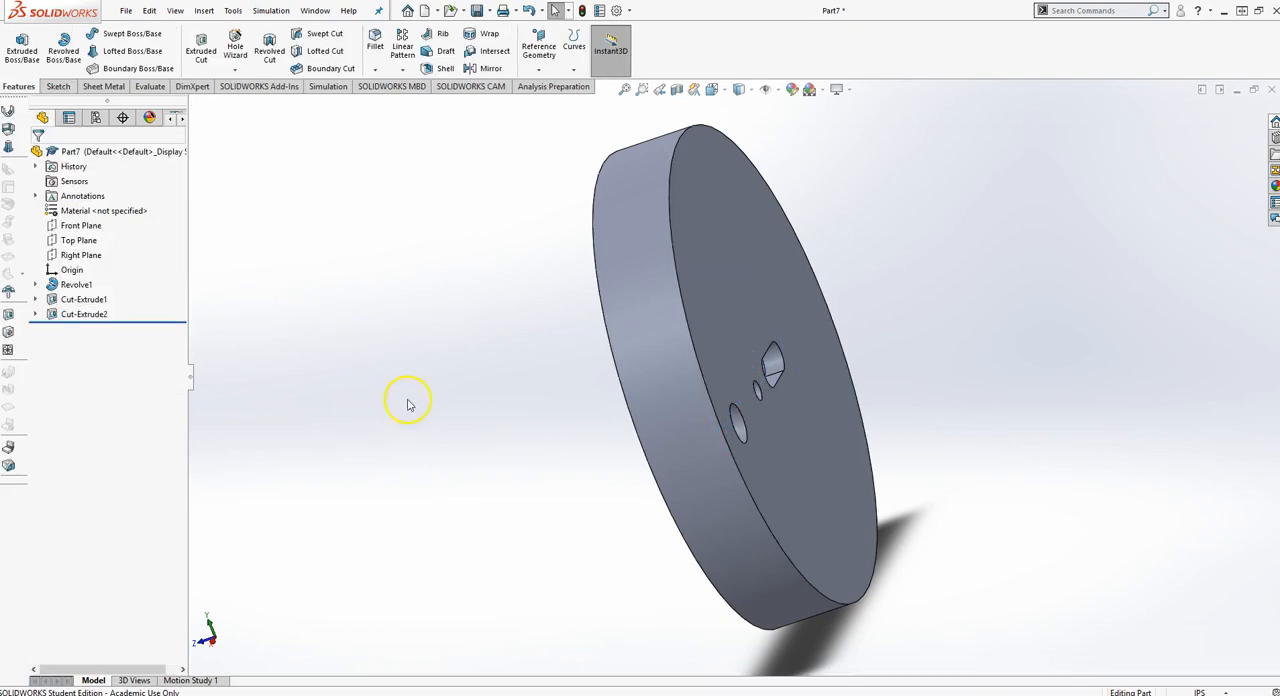
Set up a circular pattern about the disc's outer cylindrical face with 12 equally spaced instances over 360°
{"action": "key", "text": "ctrl+1"}
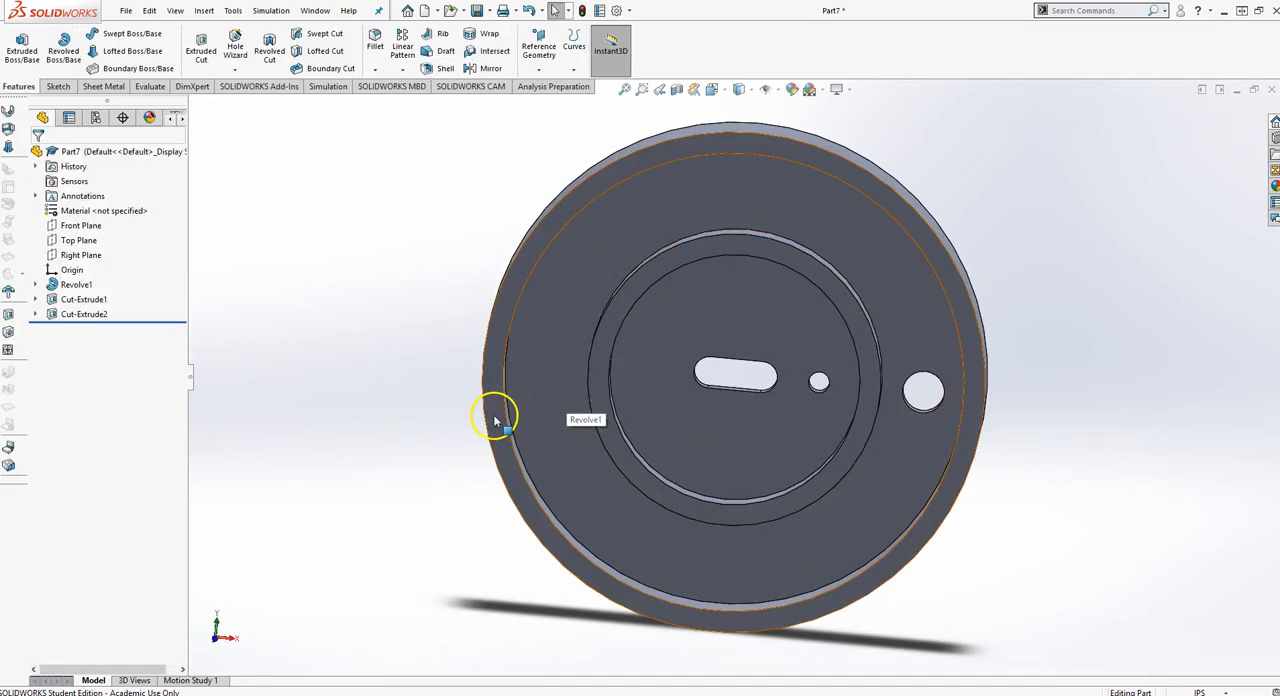
{"action": "left_click", "coordinate": [403, 71]}
{"action": "left_click", "coordinate": [415, 103]}
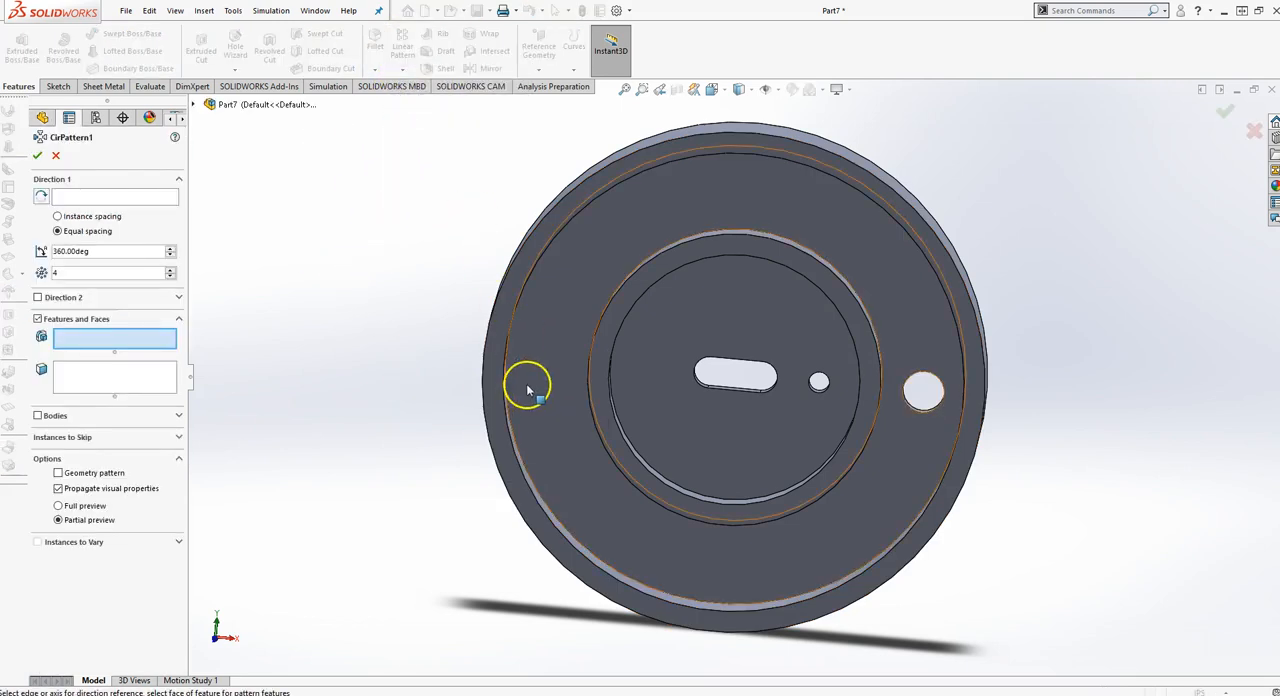
{"action": "left_click", "coordinate": [110, 196]}
{"action": "middle_click_drag", "start_coordinate": [1163, 255], "coordinate": [986, 308]}
{"action": "left_click", "coordinate": [920, 294]}
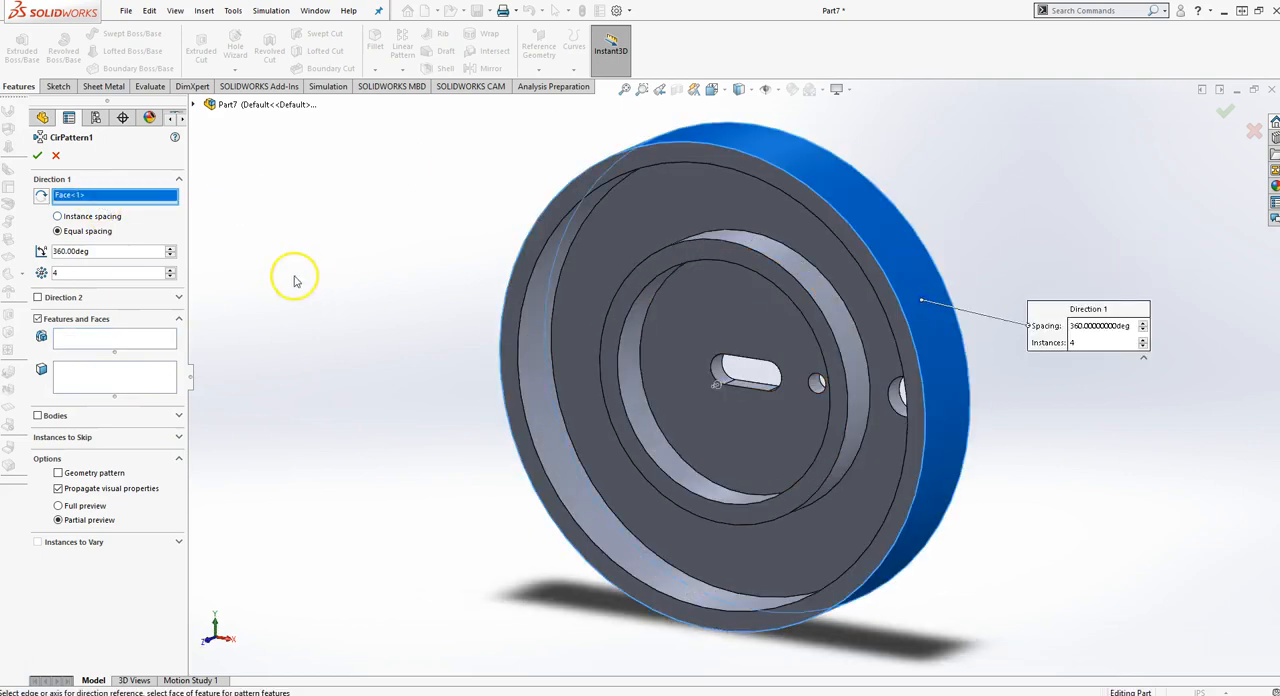
{"action": "middle_click_drag", "start_coordinate": [294, 277], "coordinate": [352, 284]}
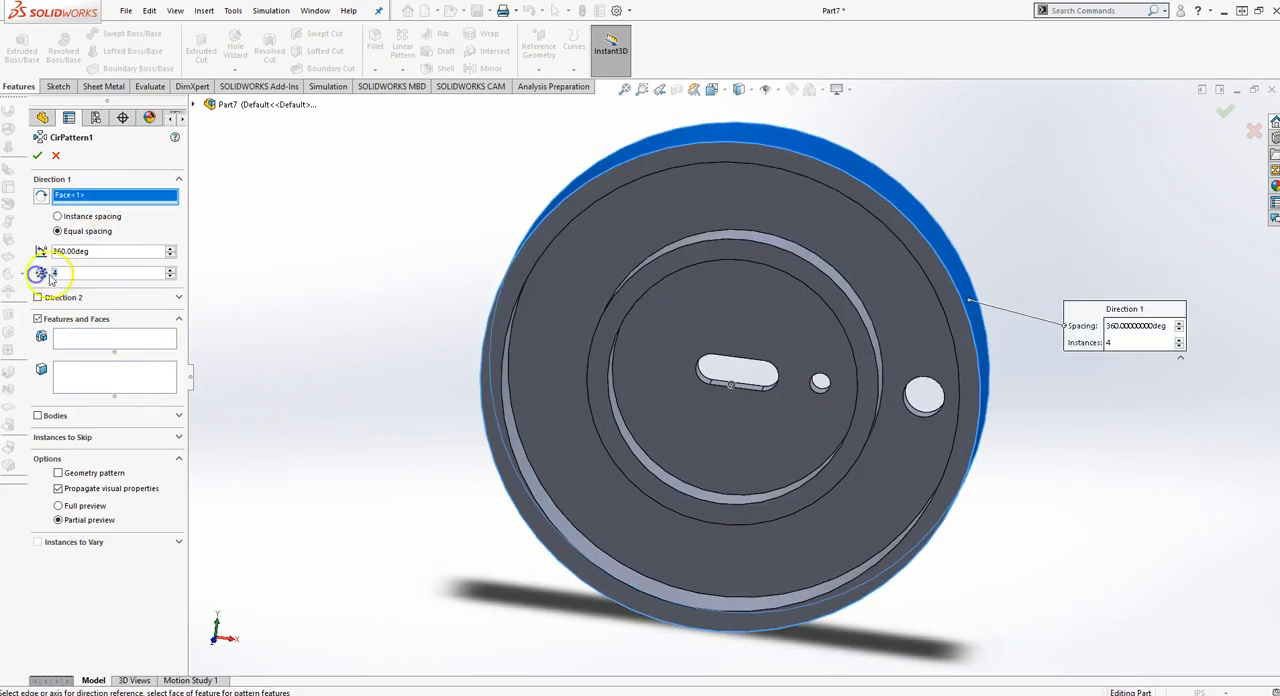
{"action": "type", "text": "1"}
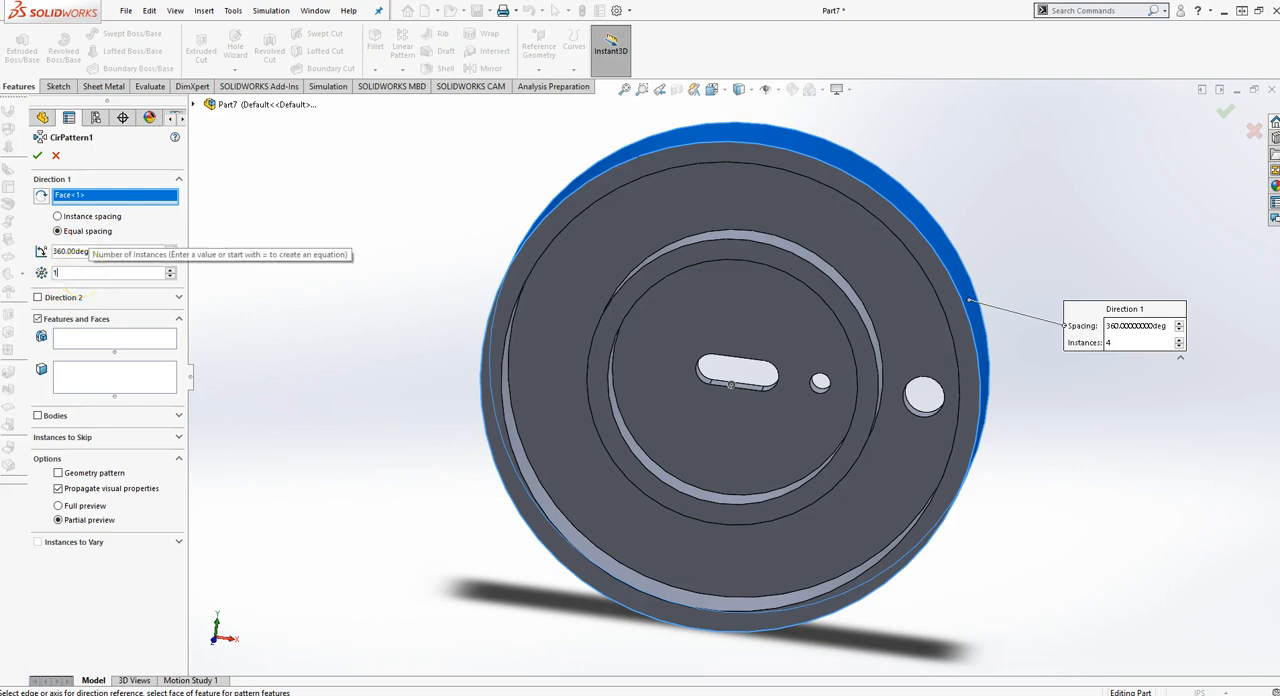
{"action": "type", "text": "2"}
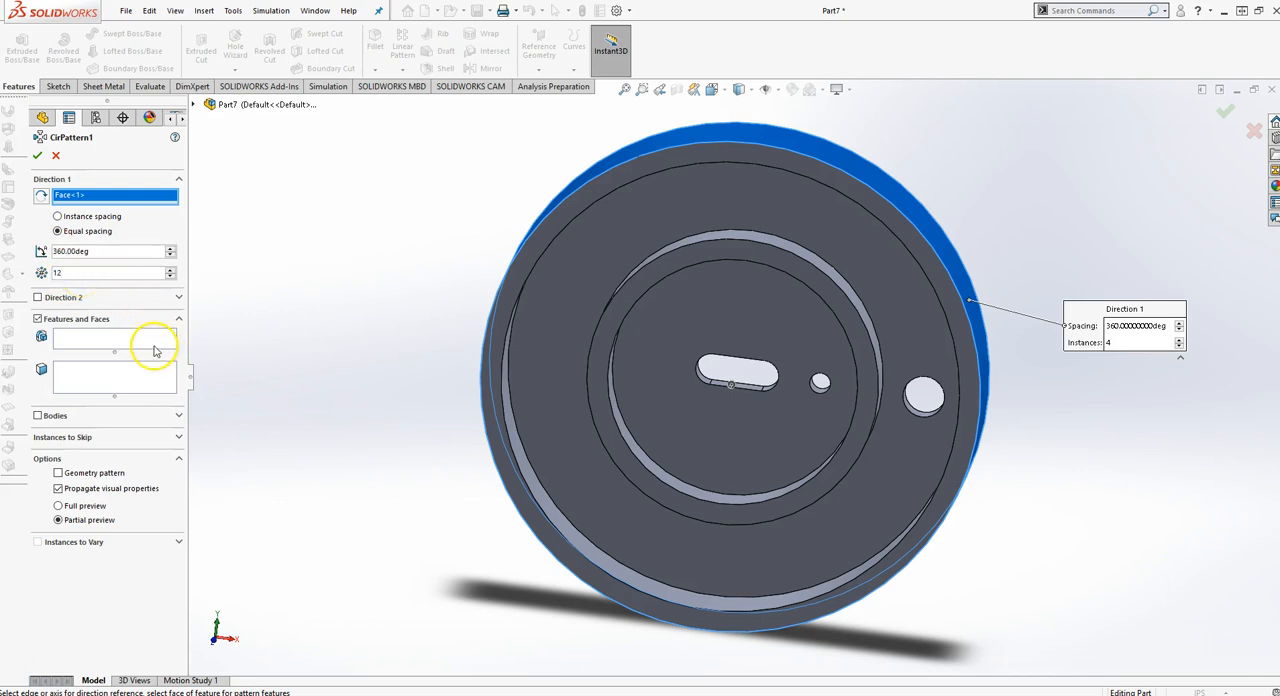
Pattern the Cut-Extrude2 feature with the two round holes and complete the circular pattern
{"action": "left_click", "coordinate": [79, 339]}
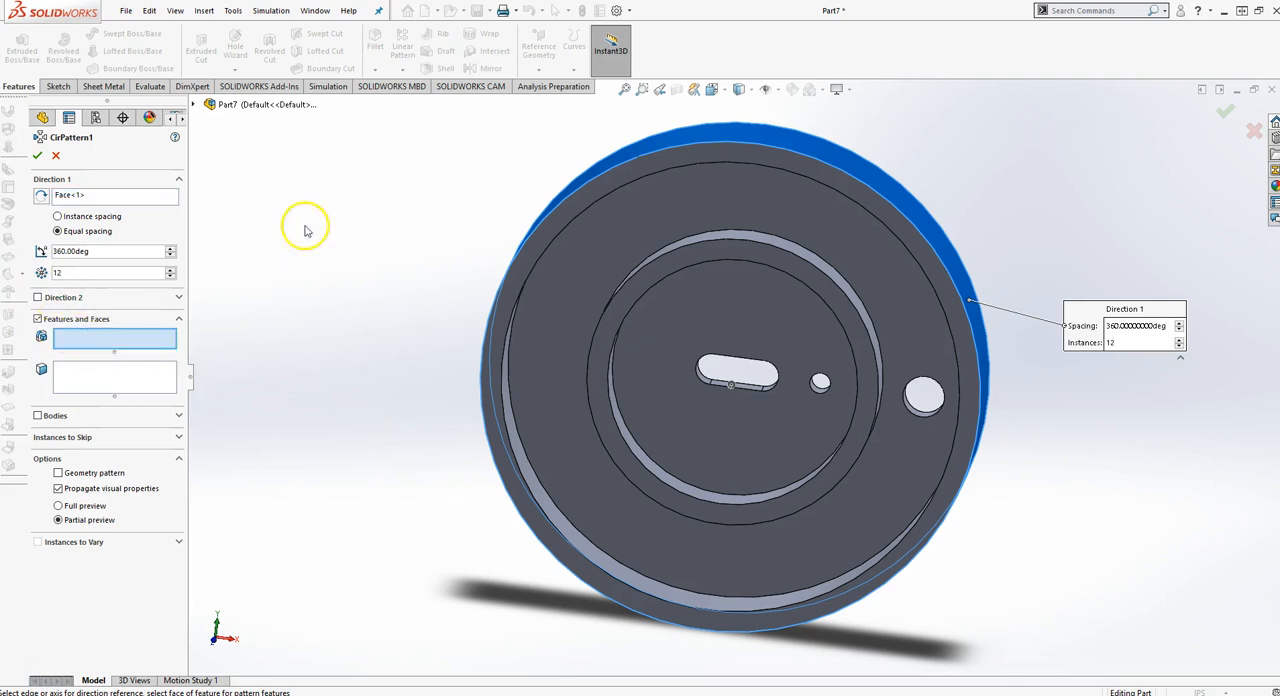
{"action": "left_click", "coordinate": [208, 104]}
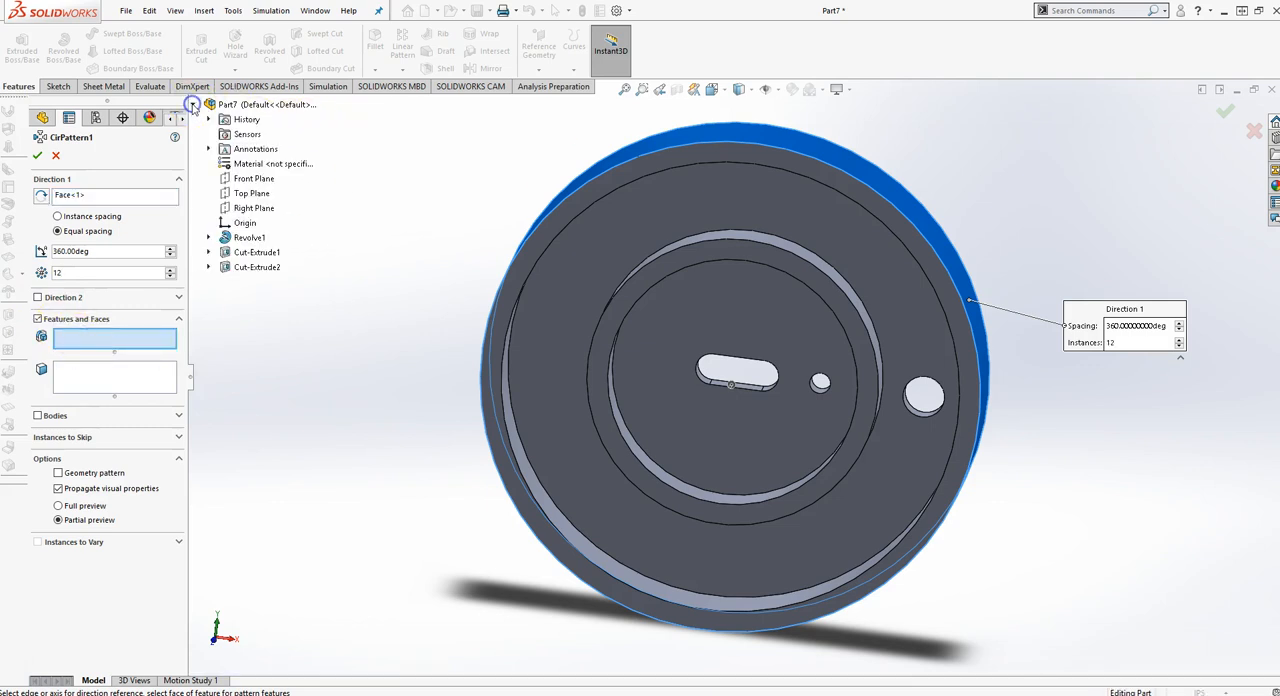
{"action": "left_click", "coordinate": [245, 268]}
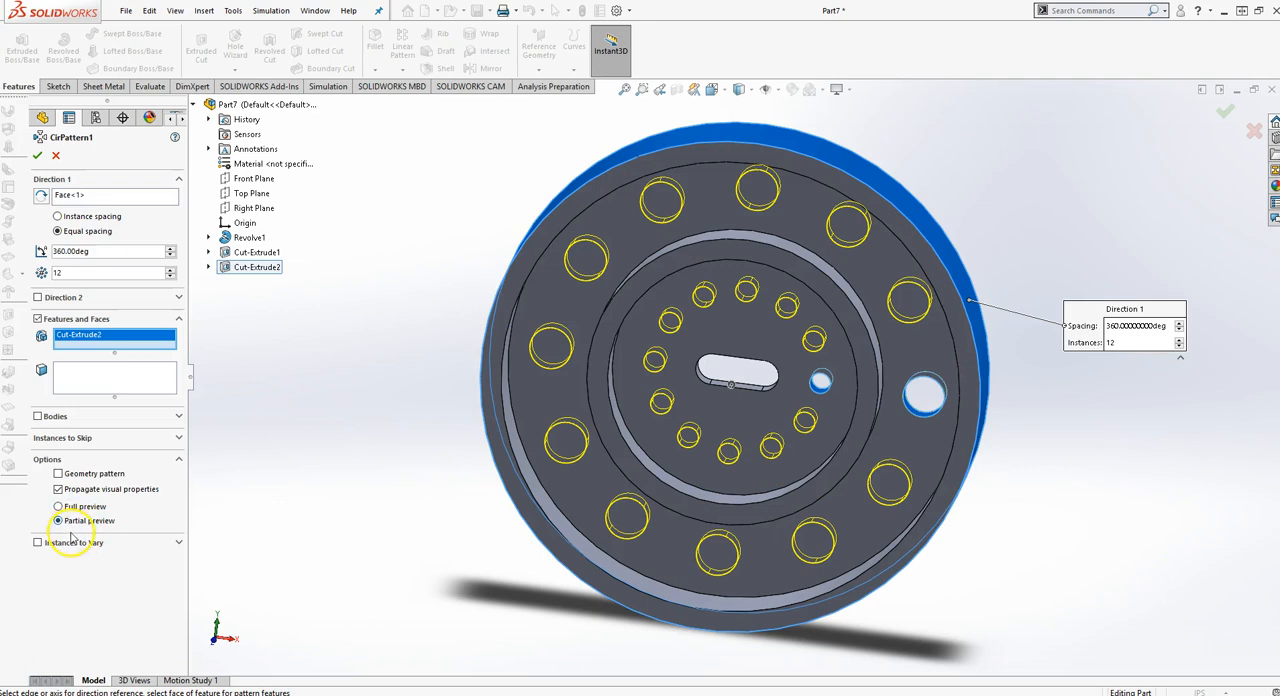
{"action": "left_click", "coordinate": [37, 155]}
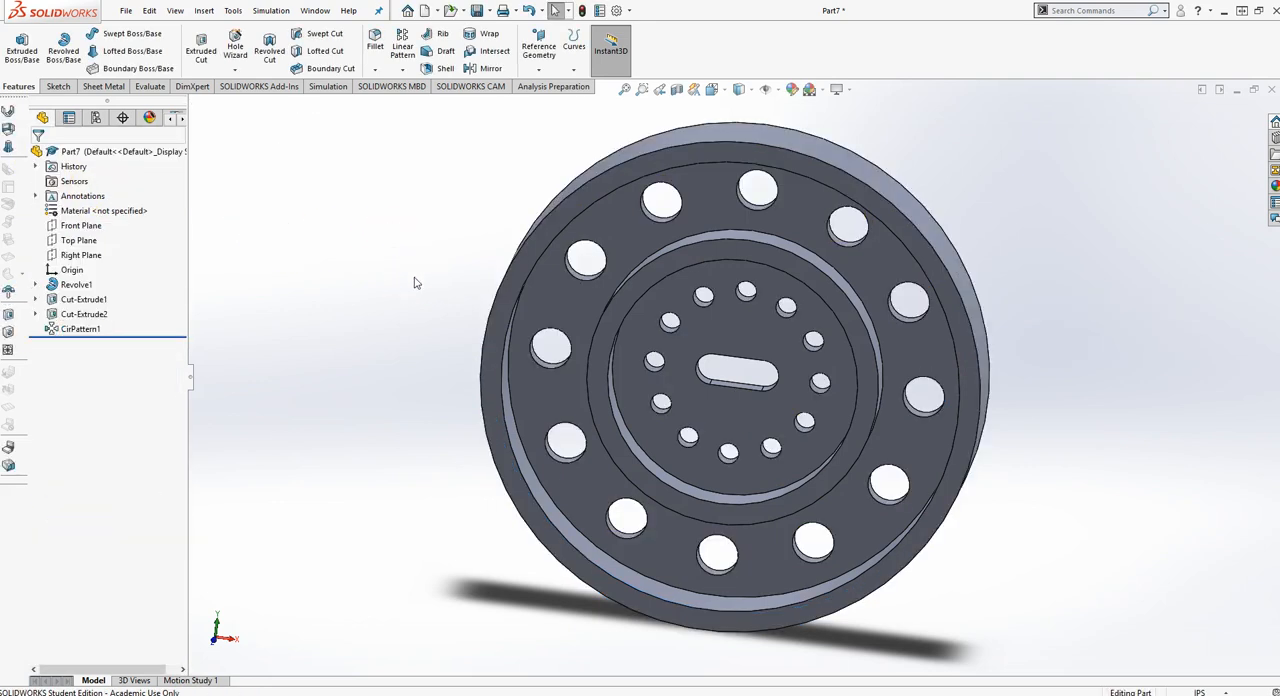
{"action": "key", "text": "ctrl+7"}
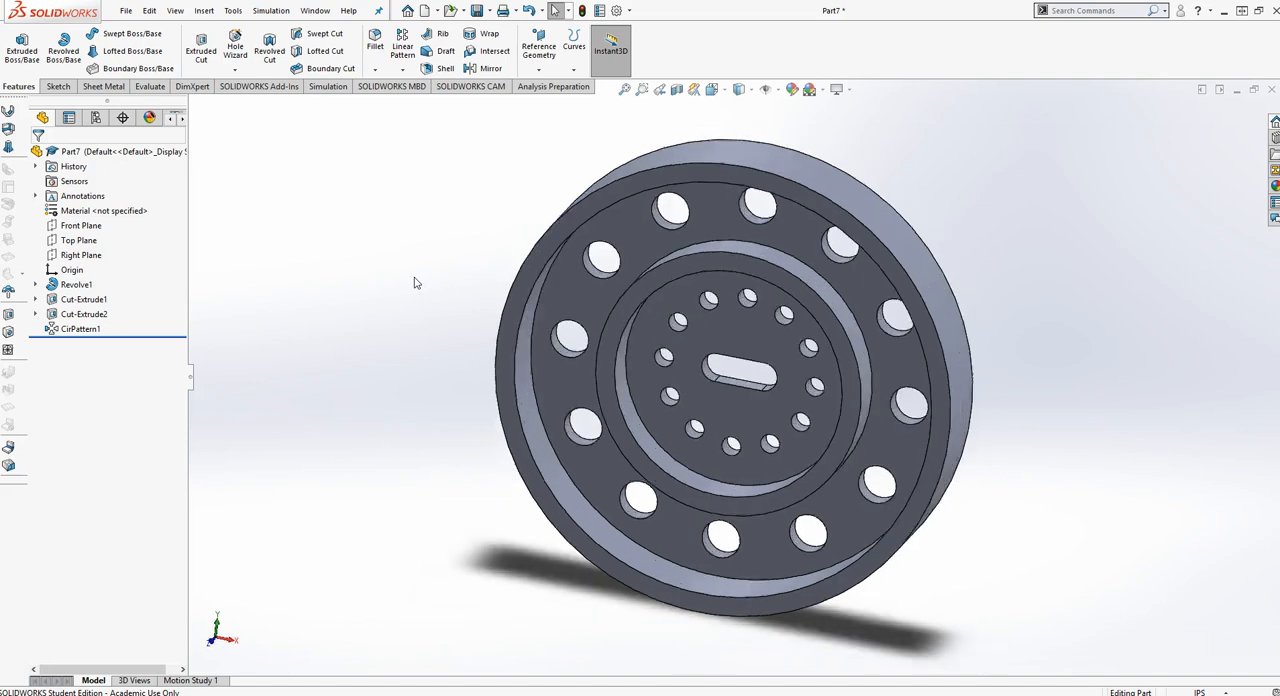
{"action": "middle_click_drag", "start_coordinate": [538, 365], "coordinate": [595, 287]}
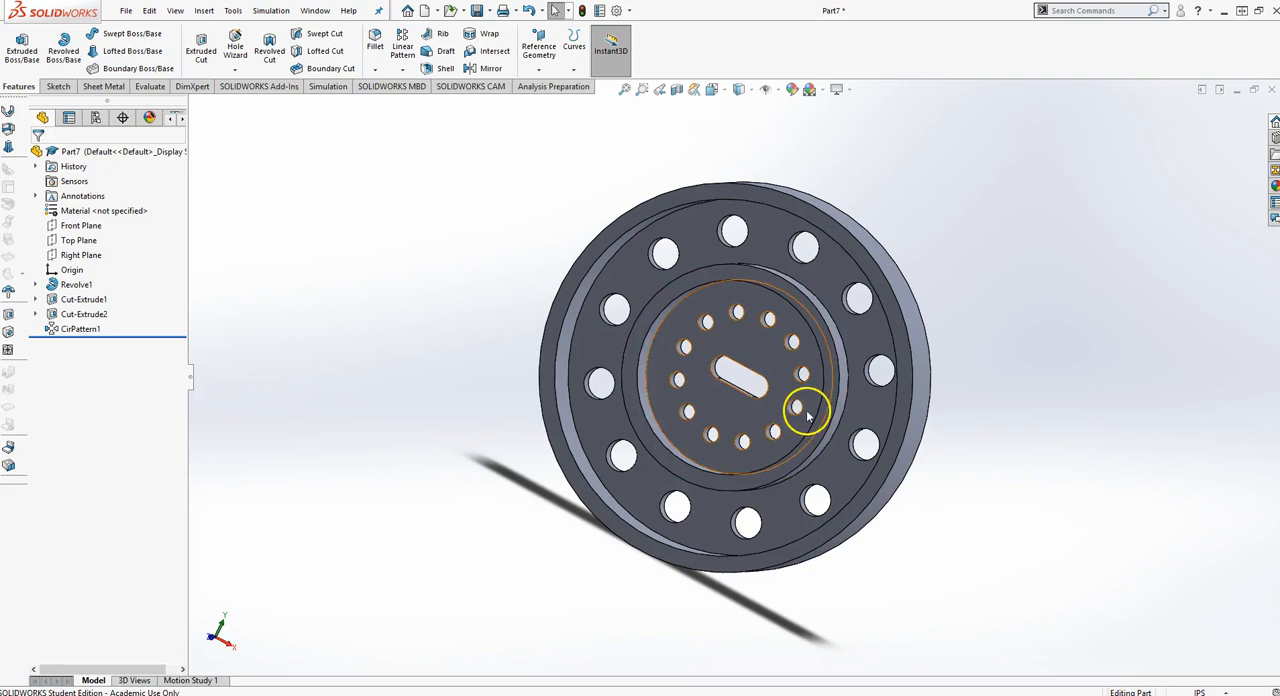